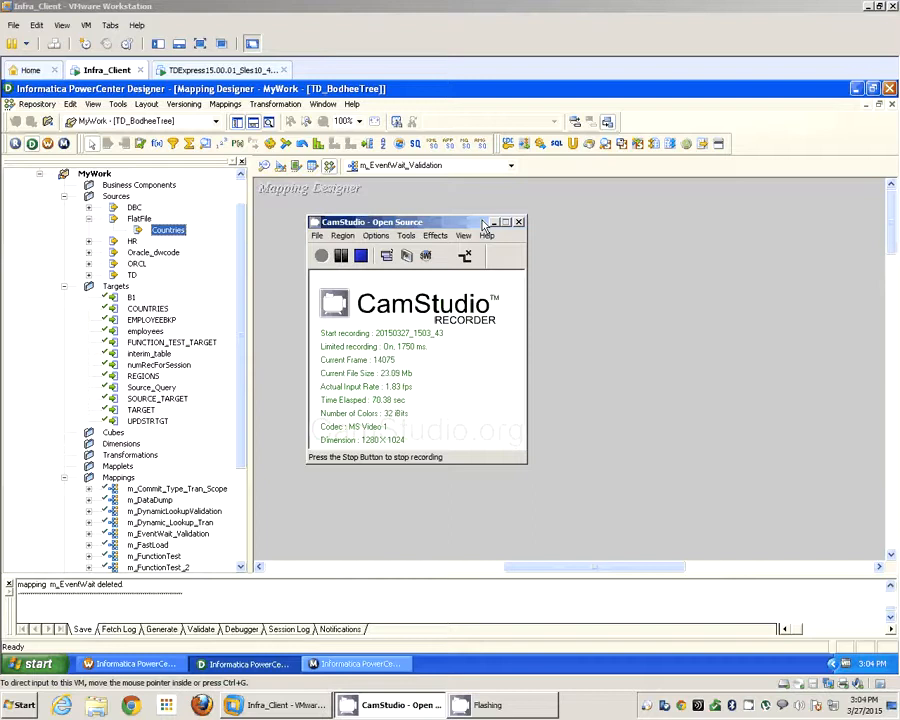
Add the Countries flat file source to the m_EventWait_Validation mapping and arrange it beside its source qualifier
{"action": "left_click", "coordinate": [493, 222]}
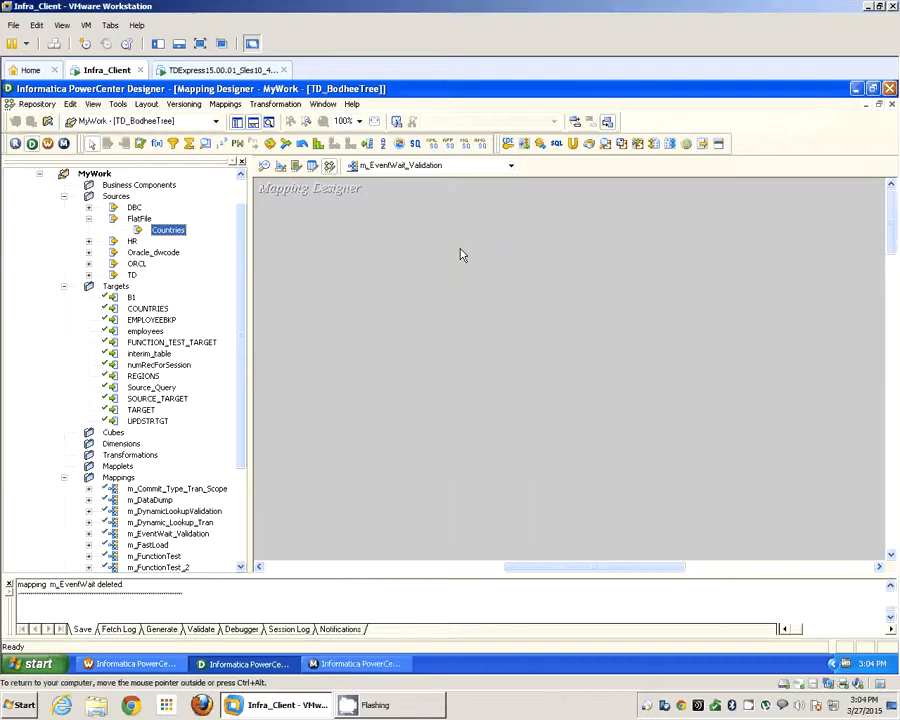
{"action": "left_click", "coordinate": [460, 250]}
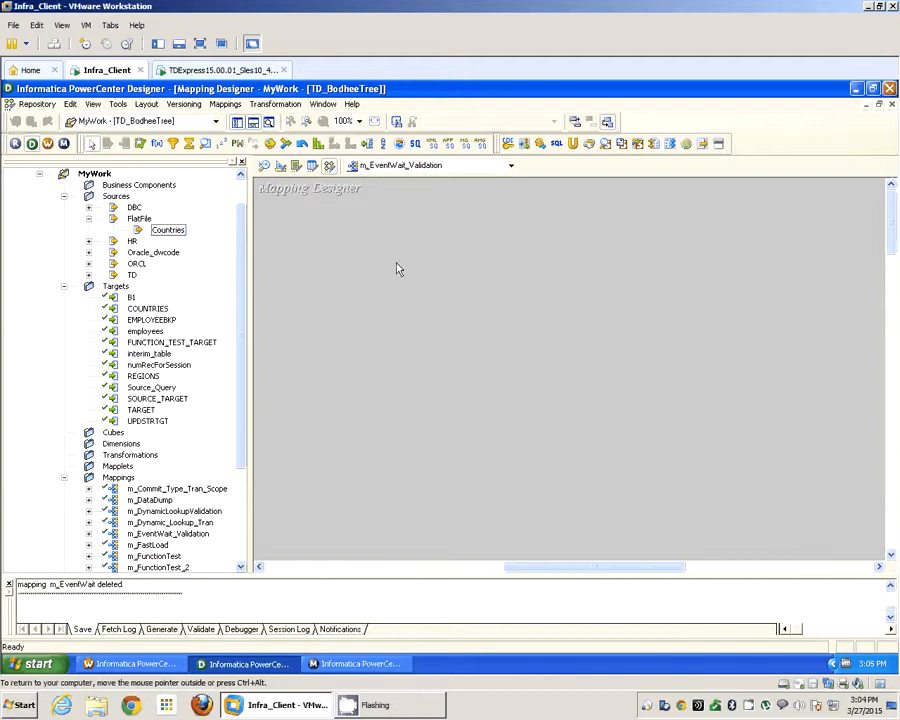
{"action": "left_click_drag", "start_coordinate": [166, 233], "coordinate": [367, 273]}
{"action": "left_click_drag", "start_coordinate": [492, 334], "coordinate": [639, 286]}
{"action": "left_click_drag", "start_coordinate": [436, 276], "coordinate": [375, 275]}
{"action": "left_click_drag", "start_coordinate": [604, 285], "coordinate": [544, 266]}
Add the COUNTRIES Teradata target to the mapping, beyond the SQ_Countries source qualifier
{"action": "scroll", "coordinate": [247, 313], "scroll_direction": "down", "scroll_amount": 1}
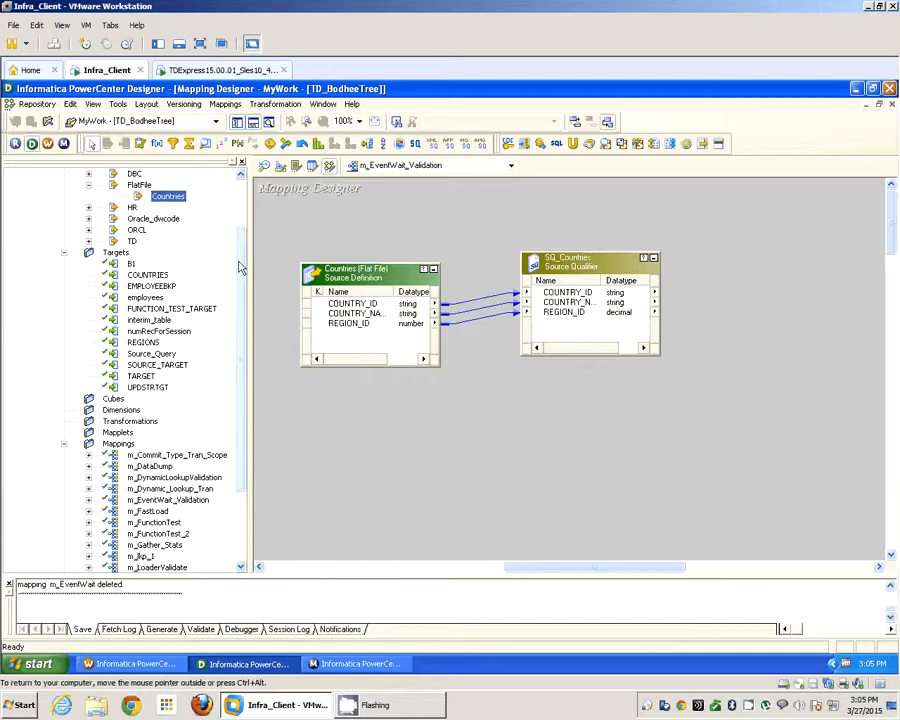
{"action": "left_click", "coordinate": [150, 275]}
{"action": "left_click_drag", "start_coordinate": [173, 286], "coordinate": [778, 263]}
Link all three SQ_Countries ports to COL1, COL2 and COL3 of the target, then save the mapping and check its validation
{"action": "left_click", "coordinate": [564, 293]}
{"action": "left_click", "coordinate": [560, 312], "text": "shift"}
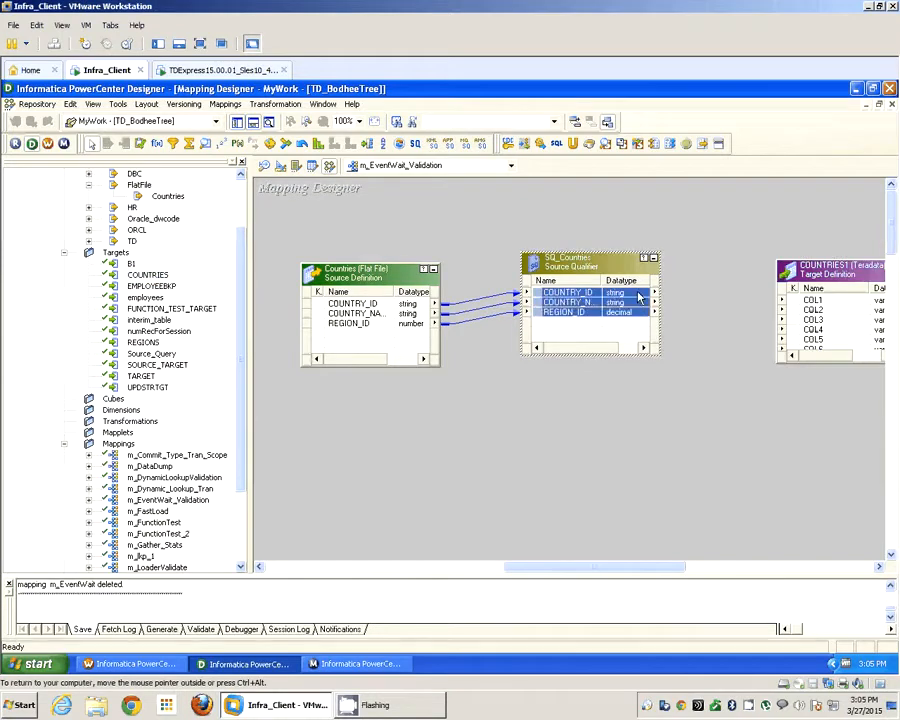
{"action": "left_click_drag", "start_coordinate": [635, 293], "coordinate": [806, 300]}
{"action": "left_click", "coordinate": [719, 446]}
{"action": "key", "text": "ctrl+s"}
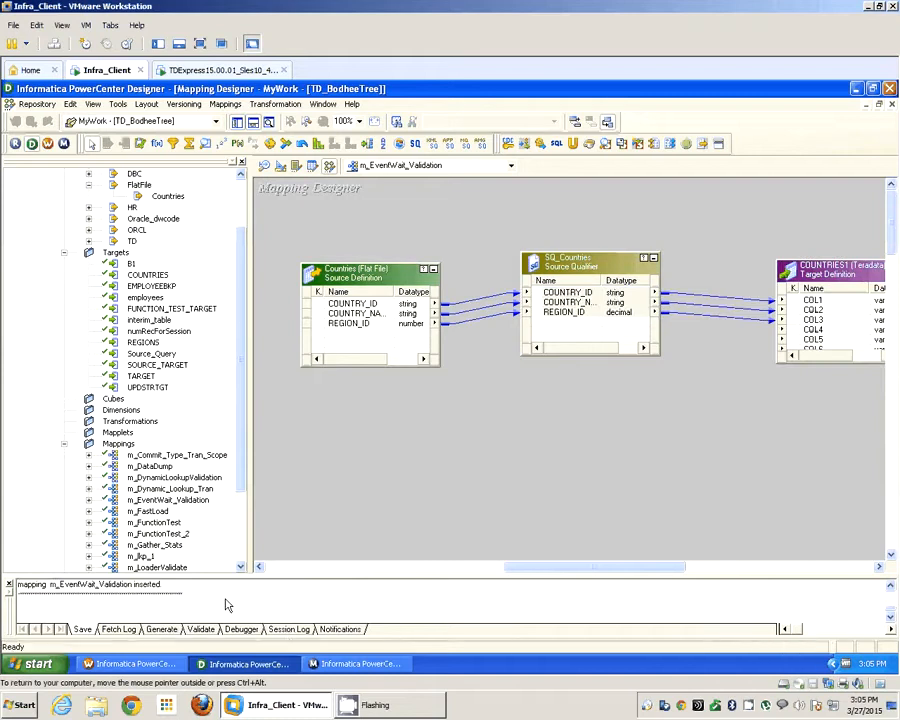
{"action": "left_click", "coordinate": [88, 606]}
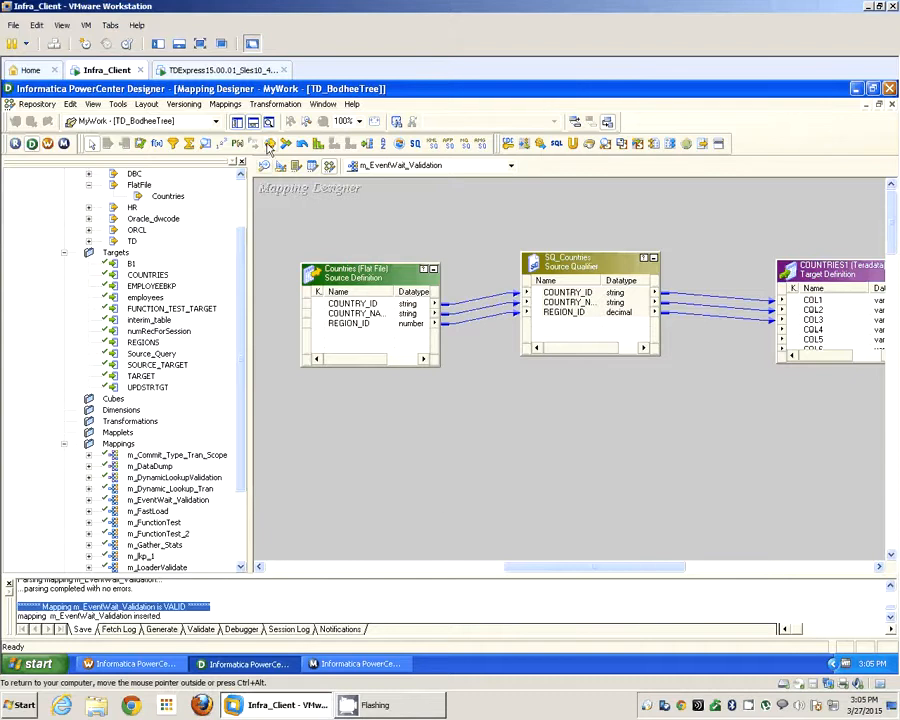
Generate workflow wf_m_EventWait_Validation with a non-reusable session from the mapping, keeping the wizard's default names and integration service
{"action": "left_click", "coordinate": [225, 104]}
{"action": "left_click", "coordinate": [253, 331]}
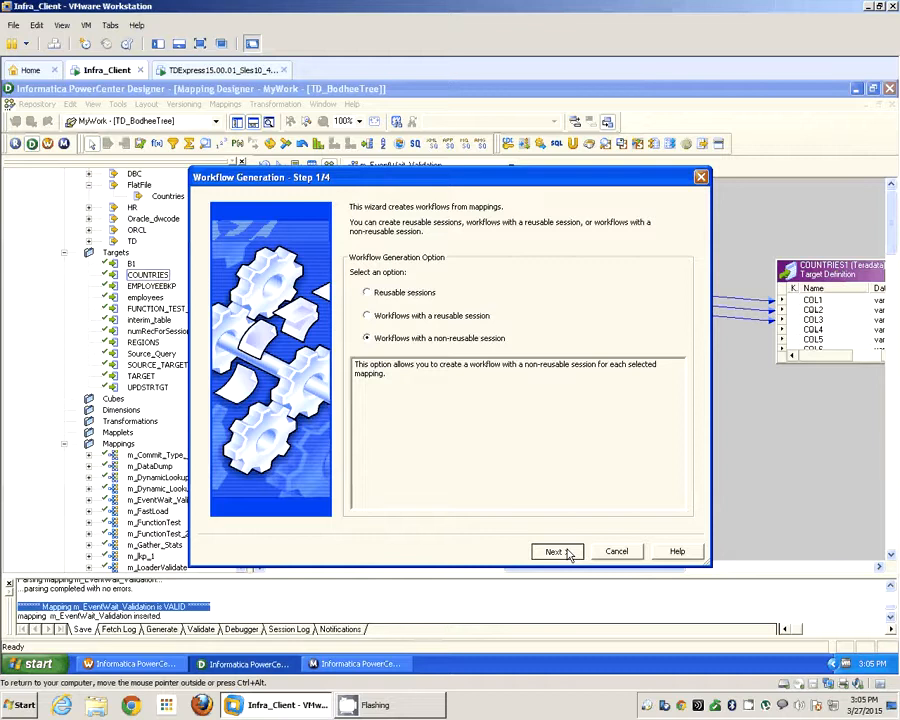
{"action": "left_click", "coordinate": [566, 553]}
{"action": "left_click", "coordinate": [556, 552]}
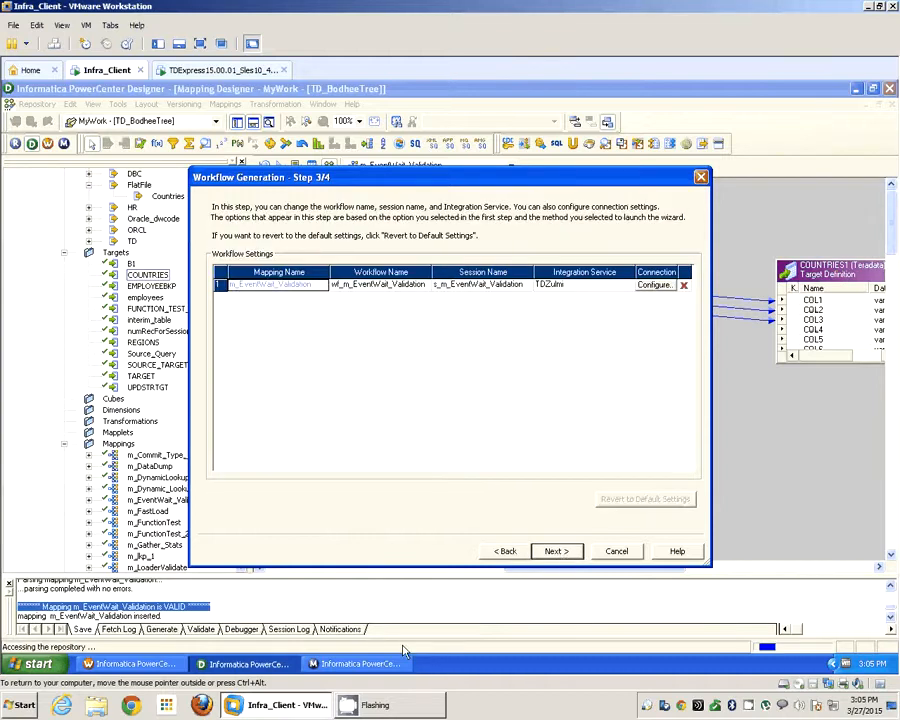
{"action": "left_click", "coordinate": [557, 551]}
{"action": "left_click", "coordinate": [557, 551]}
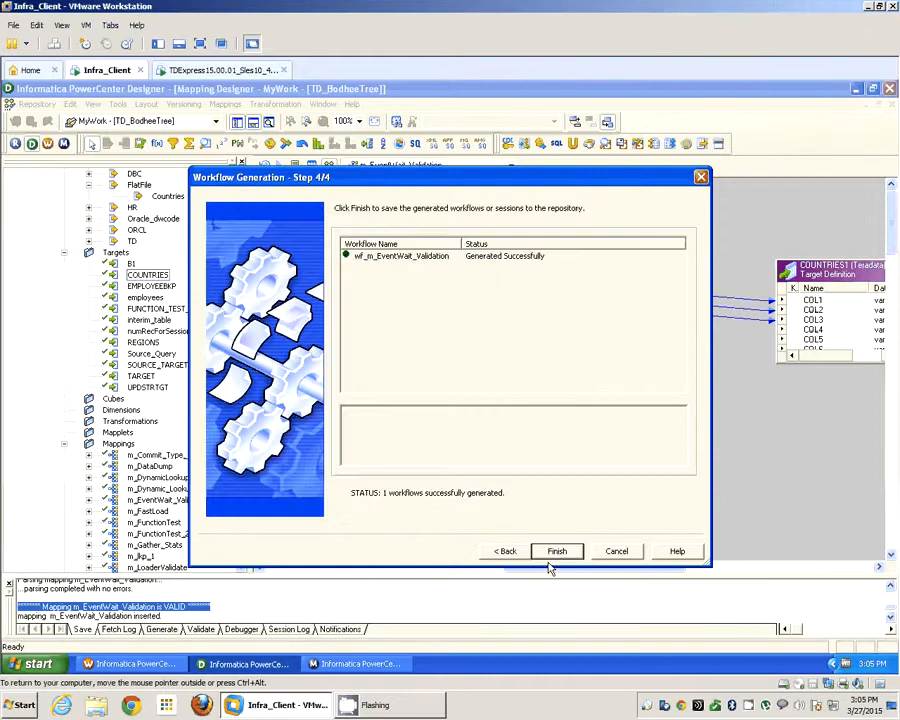
Close the Workflow Monitor, switch to Workflow Manager, and disconnect and reopen the MyWork folder to refresh it
{"action": "right_click", "coordinate": [340, 664]}
{"action": "left_click", "coordinate": [345, 654]}
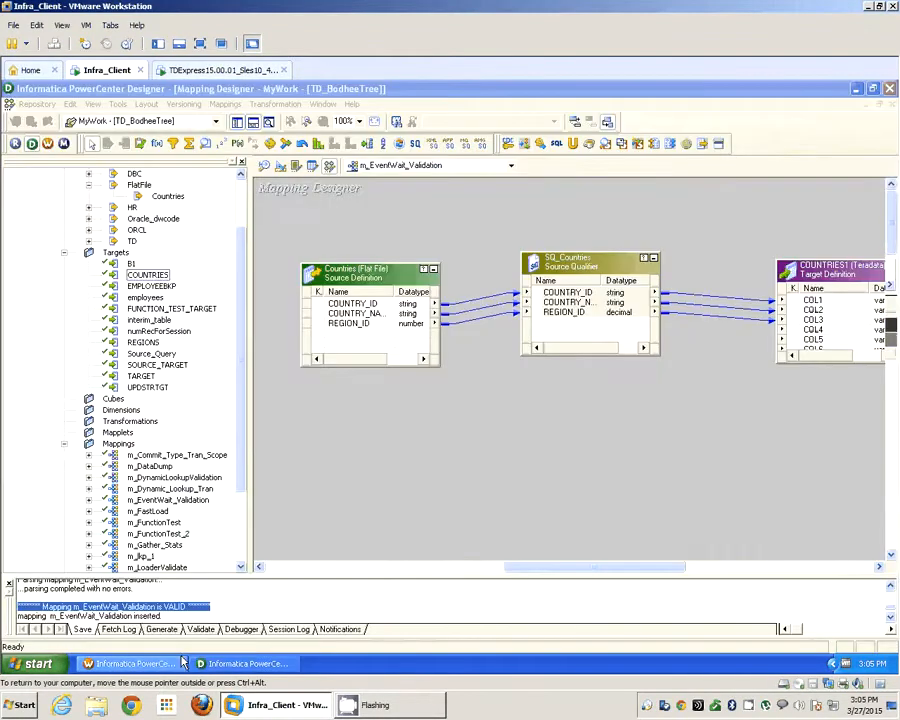
{"action": "left_click", "coordinate": [105, 209]}
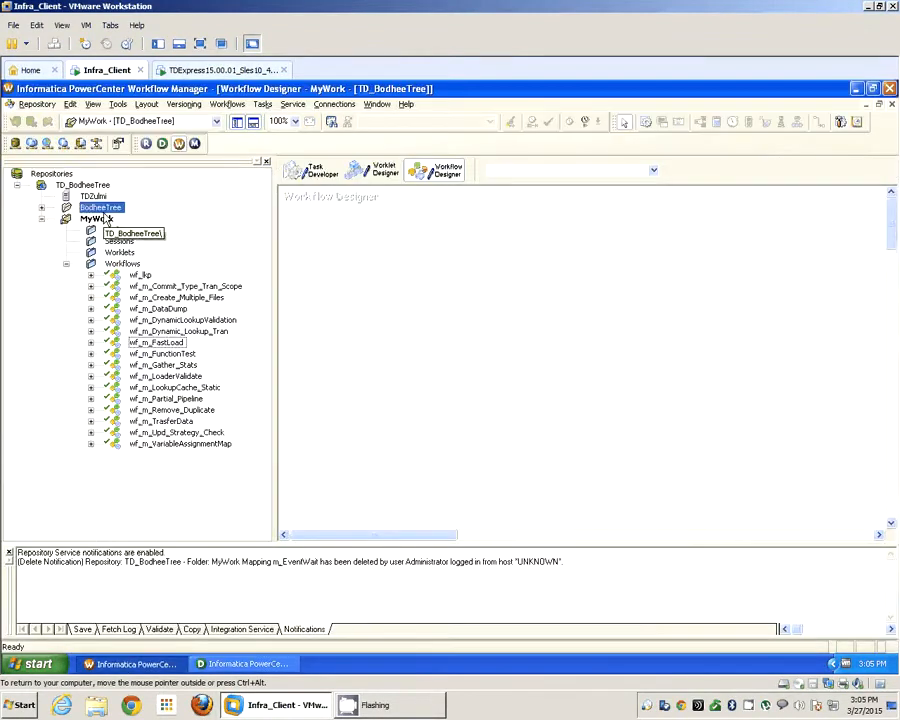
{"action": "left_click", "coordinate": [95, 219]}
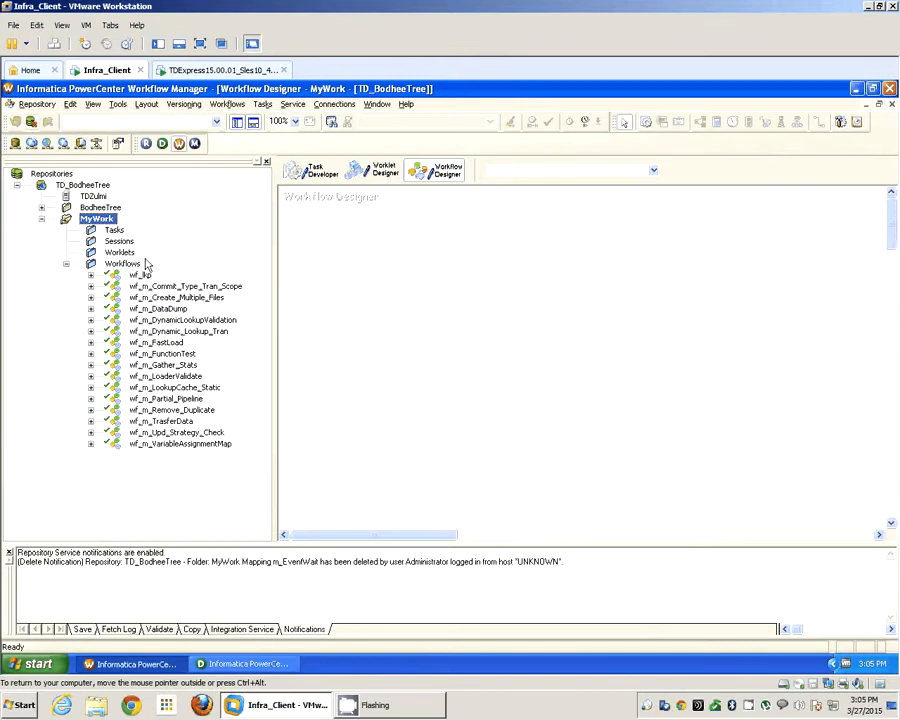
{"action": "key", "text": "ctrl+d"}
{"action": "double_click", "coordinate": [103, 221]}
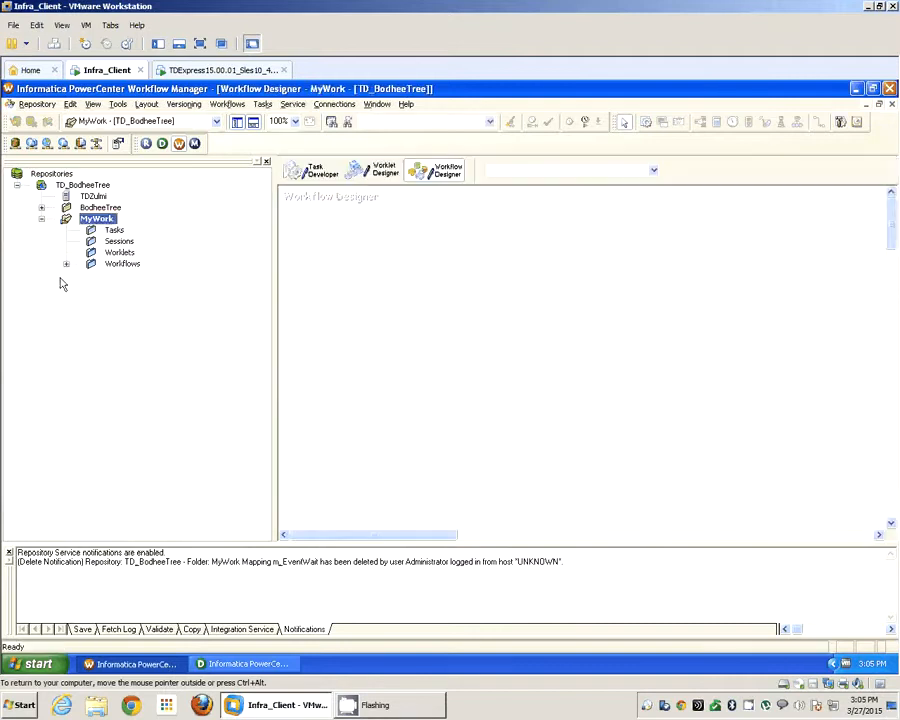
Open wf_m_EventWait_Validation from the MyWork workflows in the Workflow Designer
{"action": "left_click", "coordinate": [66, 264]}
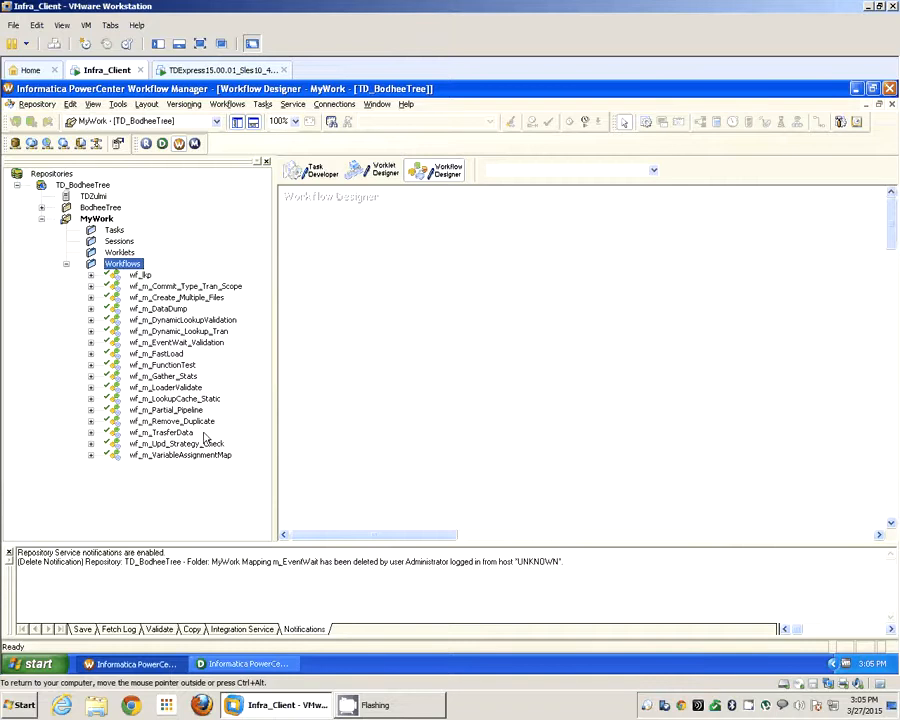
{"action": "left_click", "coordinate": [205, 344]}
{"action": "left_click_drag", "start_coordinate": [205, 344], "coordinate": [544, 342]}
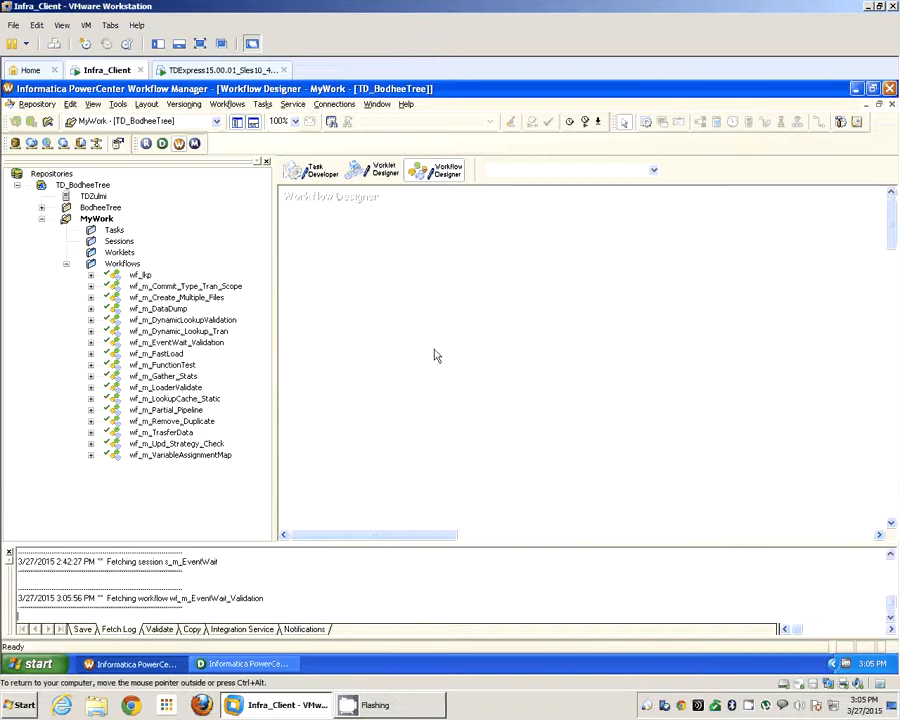
Switch to the TDExpress15.00.01_Sles10_40GB virtual machine and unlock its session with the account password
{"action": "left_click", "coordinate": [222, 70]}
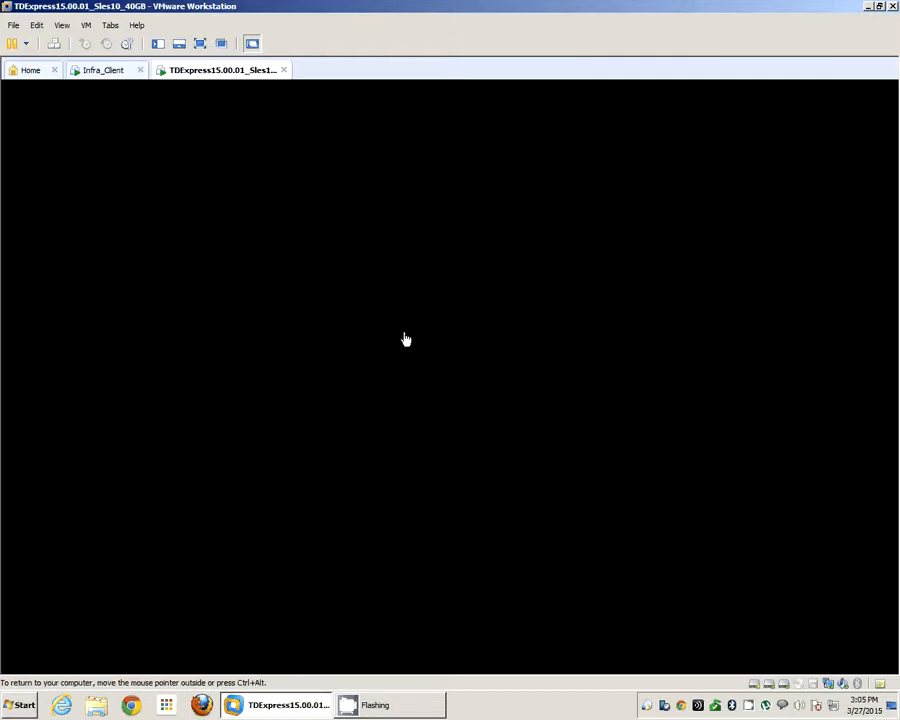
{"action": "type", "text": "••••••"}
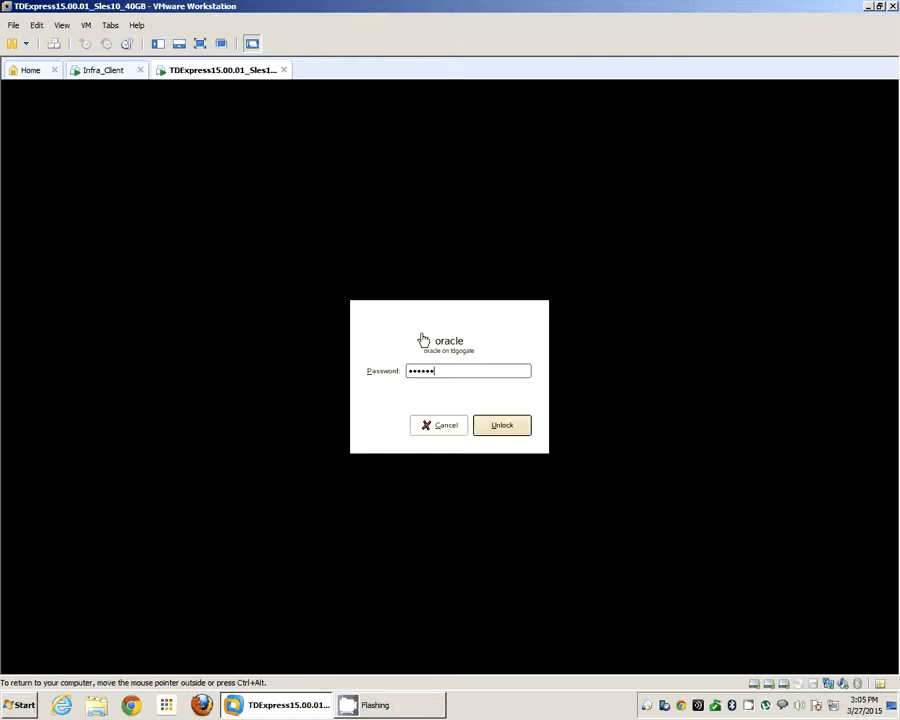
{"action": "key", "text": "Return"}
List the files in the terminal's current directory and print its path with ls and pwd
{"action": "type", "text": "ls"}
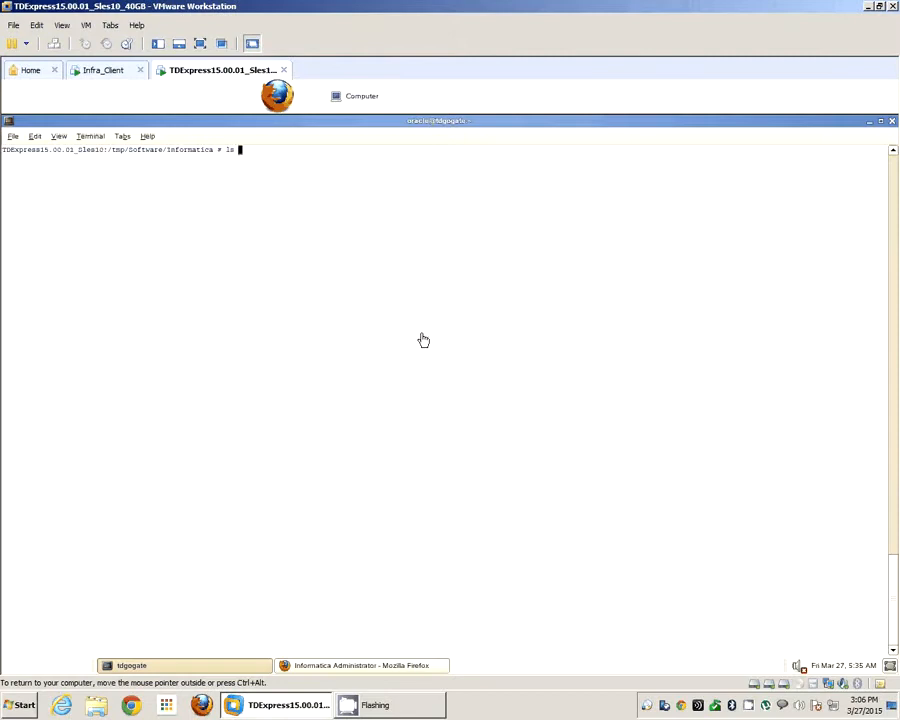
{"action": "key", "text": "Return"}
{"action": "type", "text": "pwd"}
{"action": "key", "text": "Return"}
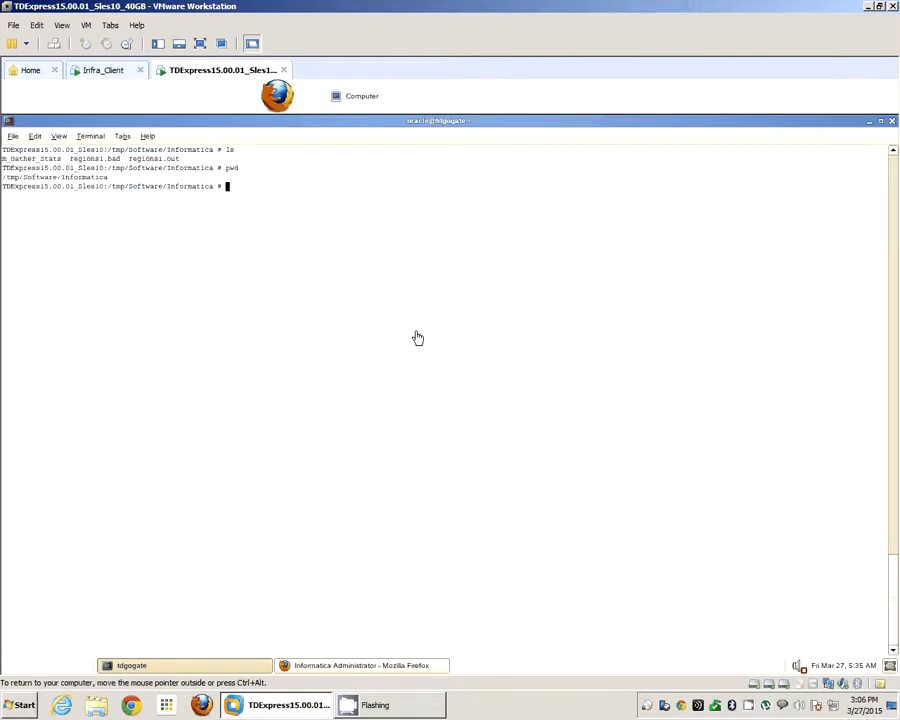
Copy the directory path /tmp/Software/Informatica from the terminal prompt
{"action": "left_click_drag", "start_coordinate": [214, 189], "coordinate": [109, 189]}
{"action": "left_click", "coordinate": [185, 210]}
{"action": "left_click_drag", "start_coordinate": [217, 191], "coordinate": [112, 192]}
{"action": "key", "text": "ctrl+c"}
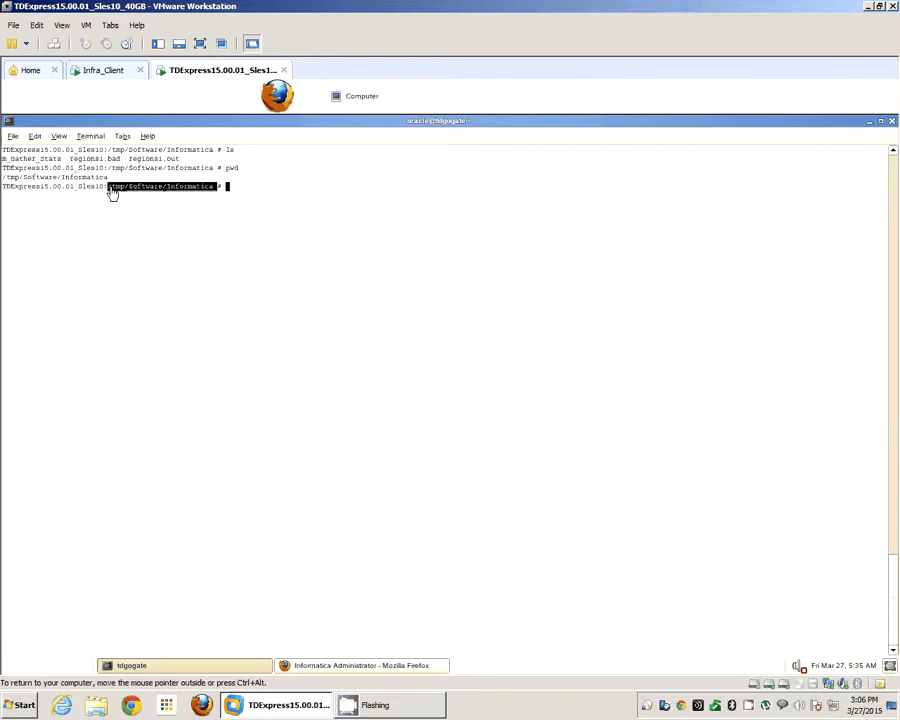
{"action": "right_click", "coordinate": [180, 198]}
{"action": "left_click", "coordinate": [209, 291]}
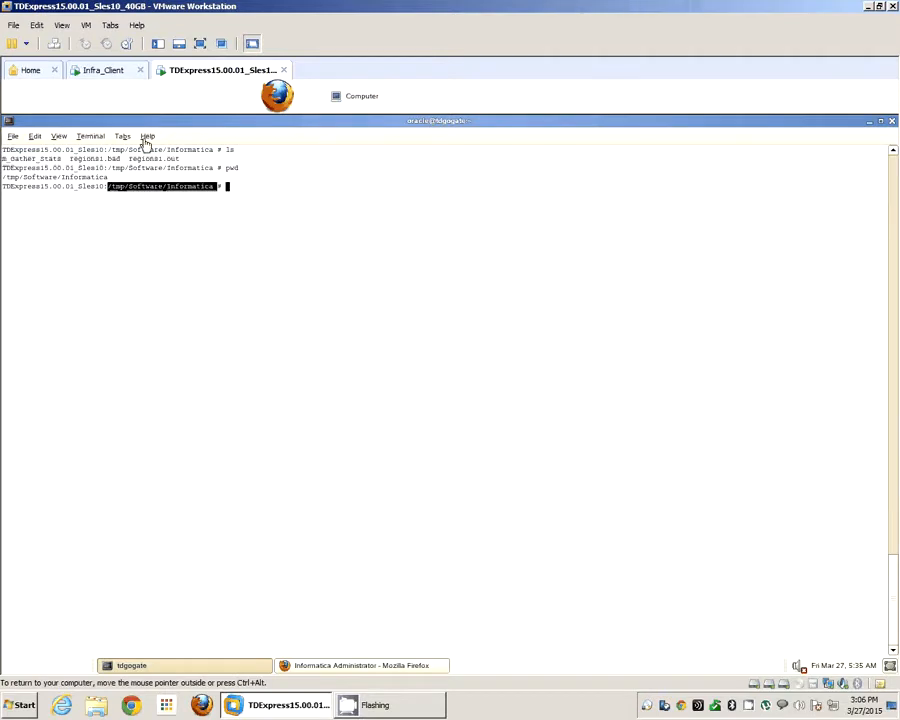
Switch to the Infra_Client virtual machine and open the SQ_Countries file reader properties in session s_m_EventWait_Validation's mapping settings
{"action": "left_click", "coordinate": [112, 68]}
{"action": "double_click", "coordinate": [528, 233]}
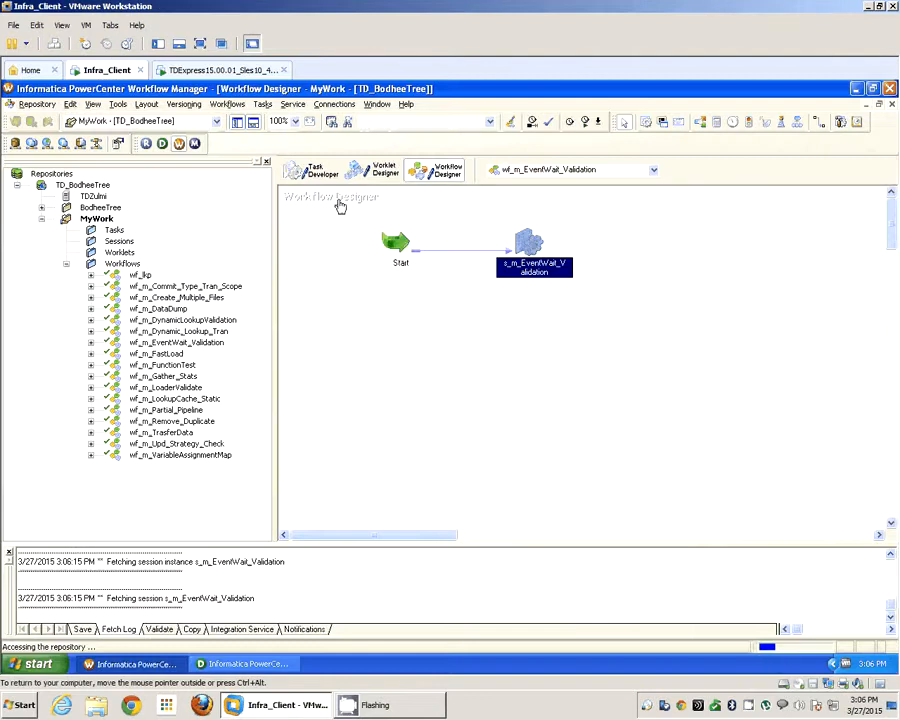
{"action": "left_click", "coordinate": [376, 221]}
{"action": "left_click", "coordinate": [290, 331]}
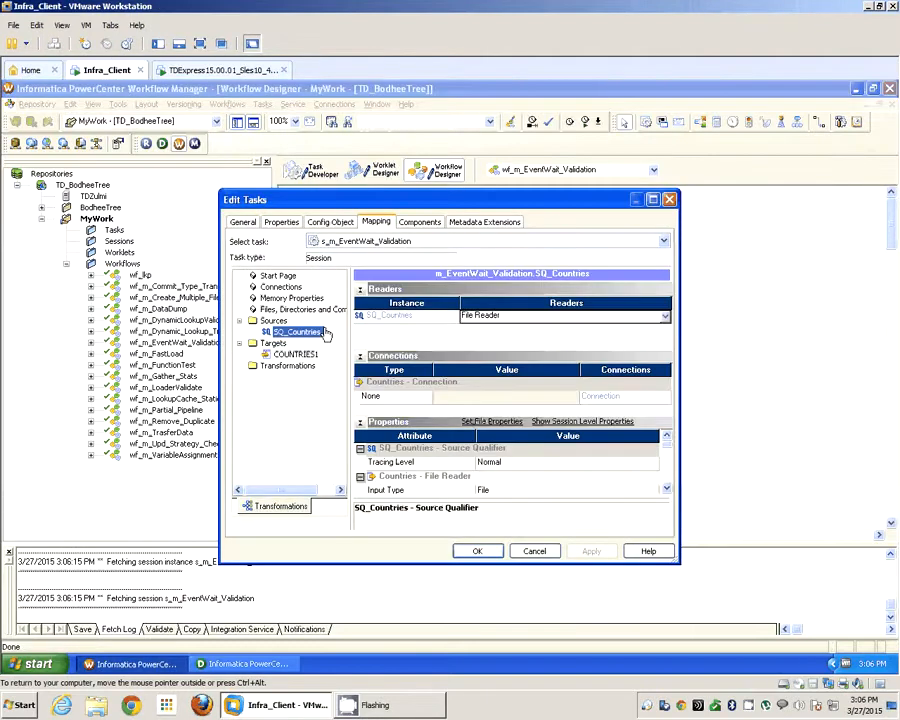
{"action": "left_click", "coordinate": [360, 290]}
{"action": "left_click", "coordinate": [360, 304]}
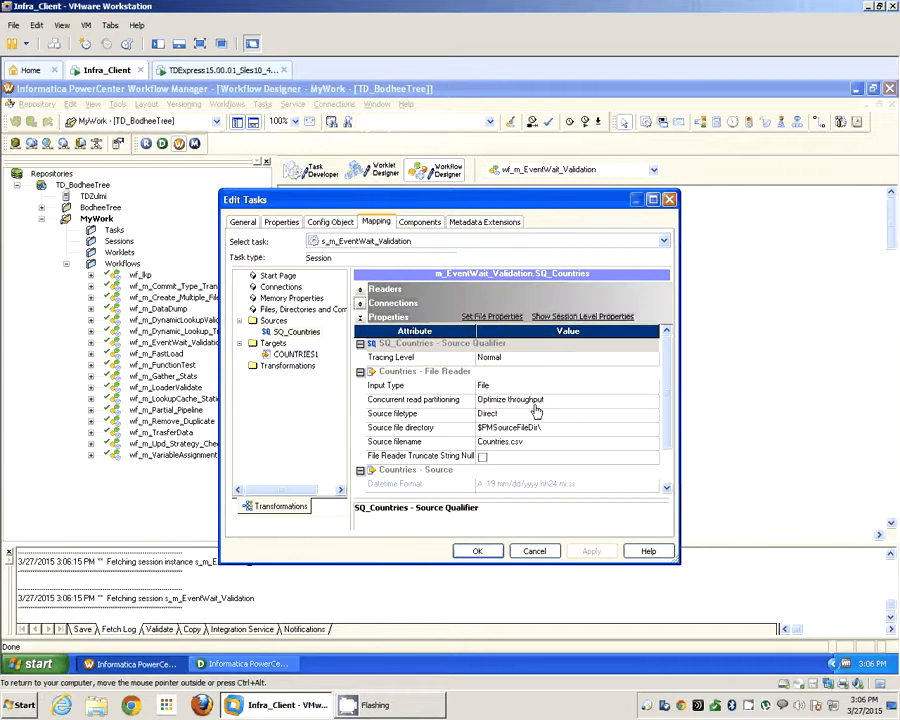
Clear the source file directory and set the source filename to /tmp/Software/Informatica/Countries.csv, applying the change
{"action": "left_click", "coordinate": [572, 427]}
{"action": "key", "text": "BackSpace"}
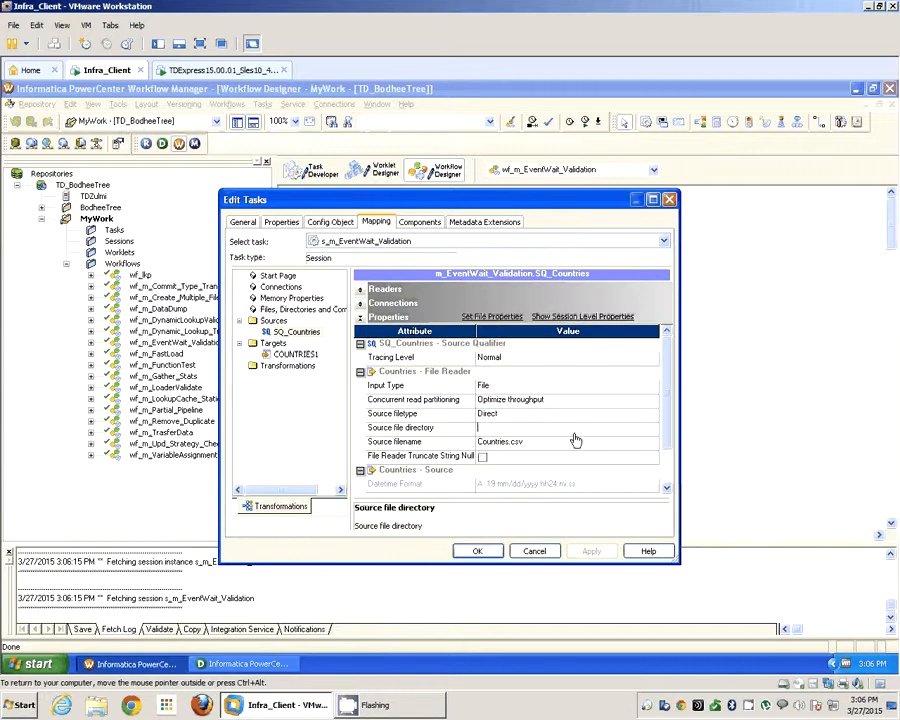
{"action": "left_click", "coordinate": [477, 446]}
{"action": "key", "text": "ctrl+v"}
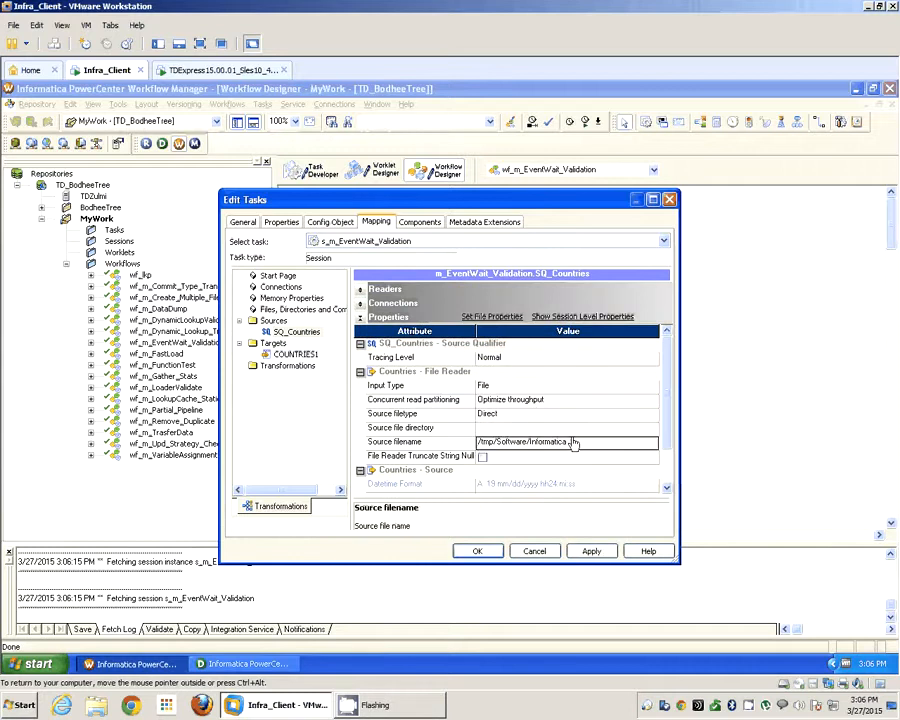
{"action": "type", "text": "/Coun"}
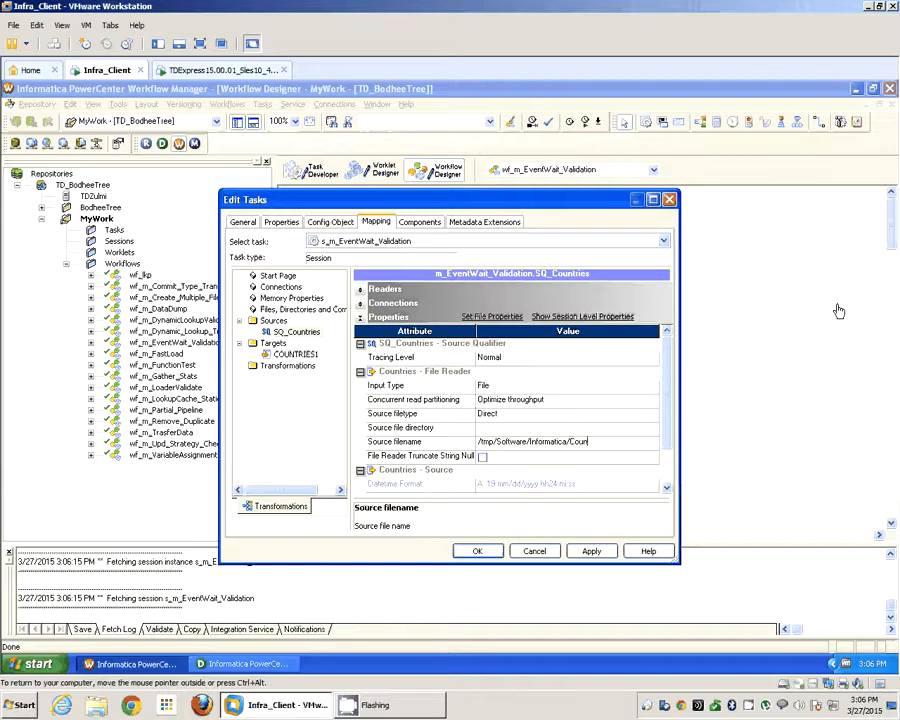
{"action": "type", "text": "tries.csv"}
{"action": "left_click", "coordinate": [591, 551]}
Review the session's COUNTRIES1 target settings, accept the session edits and save the workflow
{"action": "left_click", "coordinate": [293, 355]}
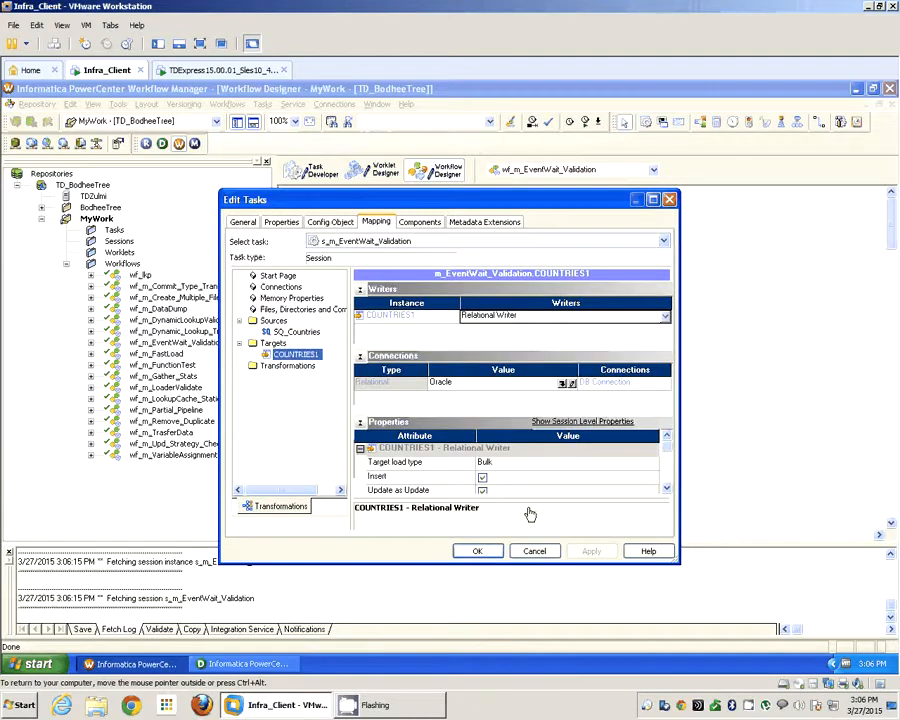
{"action": "key", "text": "Return"}
{"action": "key", "text": "ctrl+s"}
Switch to the TDExpress virtual machine and examine the Informatica directory's files with ls -ltr
{"action": "left_click", "coordinate": [205, 70]}
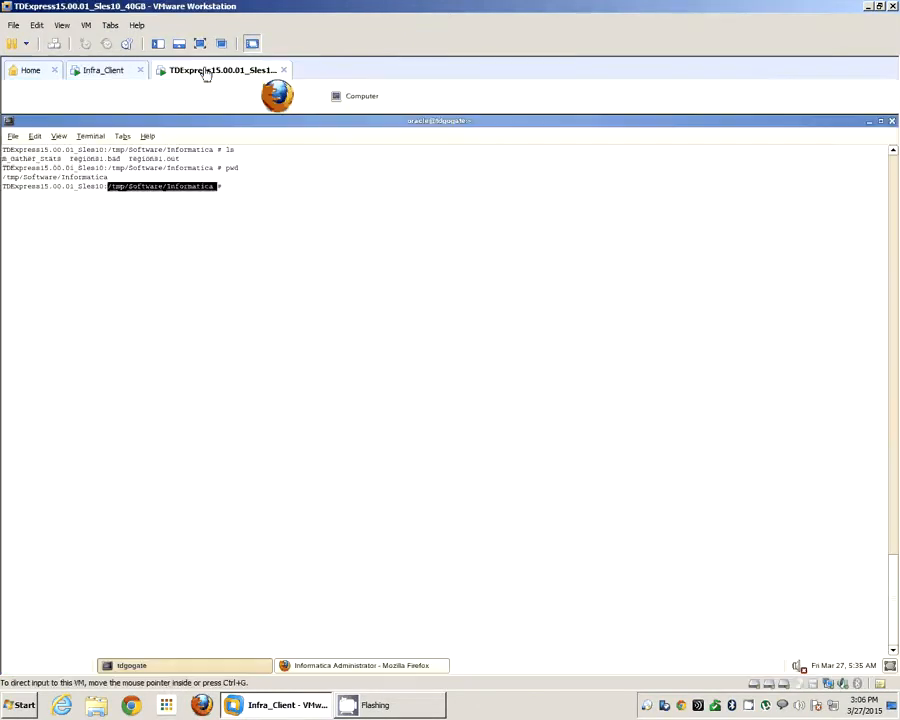
{"action": "left_click", "coordinate": [344, 269]}
{"action": "type", "text": "ls -ltr"}
{"action": "key", "text": "Return"}
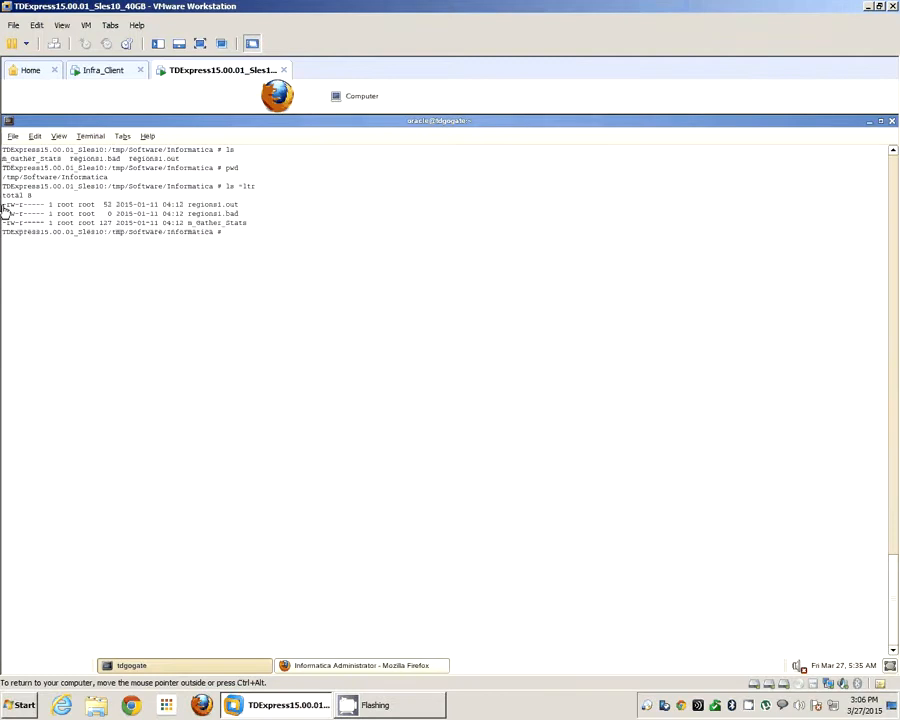
{"action": "left_click_drag", "start_coordinate": [4, 205], "coordinate": [247, 227]}
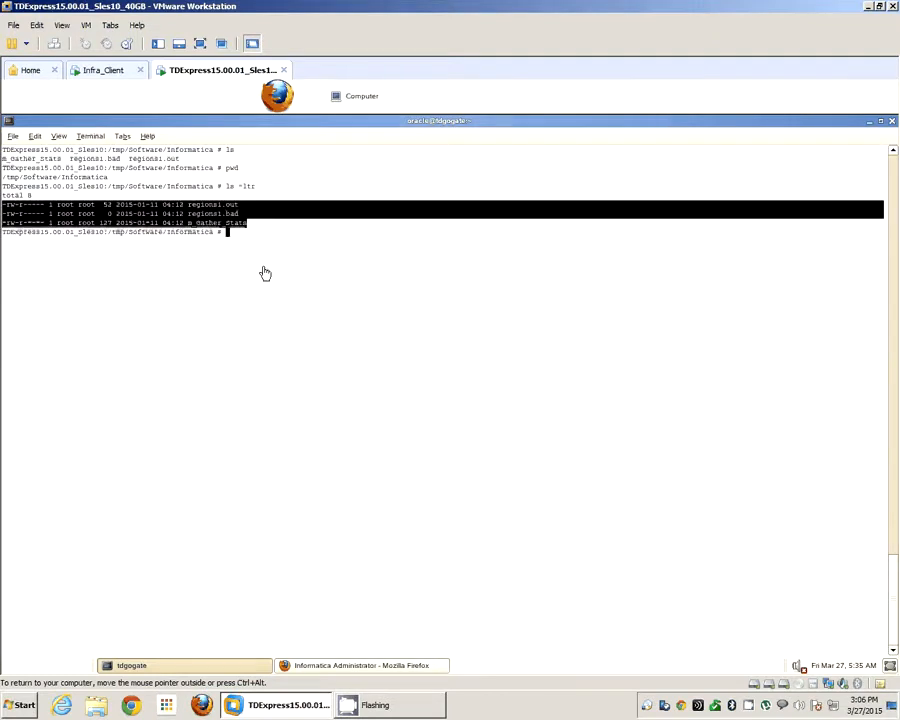
Switch to the Infra_Client virtual machine, create an Event Wait task named EW_Countries and place it below the Start-to-session link
{"action": "left_click", "coordinate": [110, 74]}
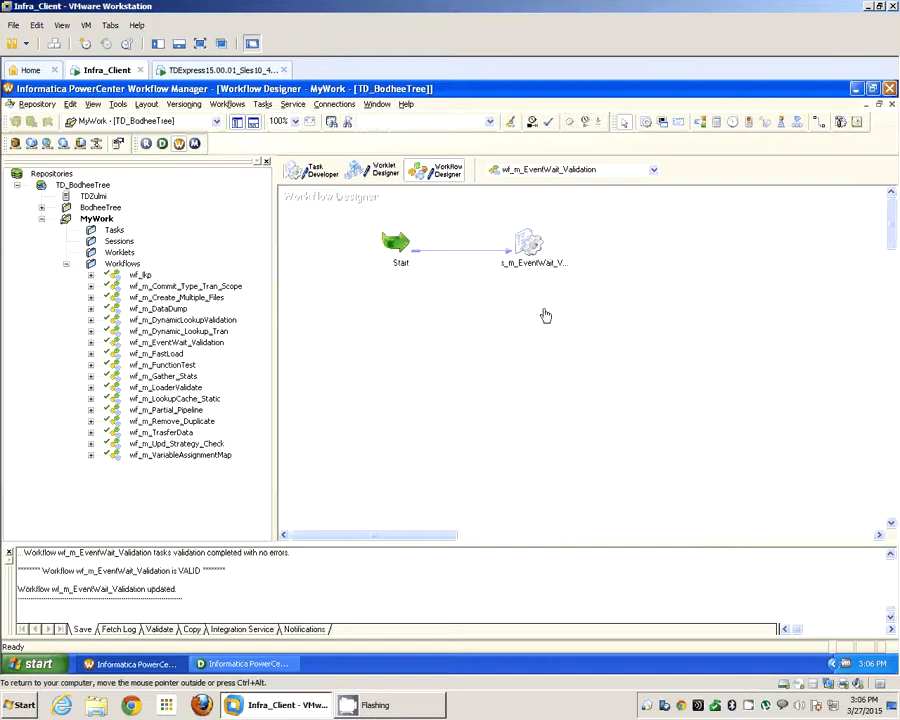
{"action": "left_click", "coordinate": [262, 104]}
{"action": "left_click", "coordinate": [267, 121]}
{"action": "scroll", "coordinate": [552, 344], "scroll_direction": "down", "scroll_amount": 7}
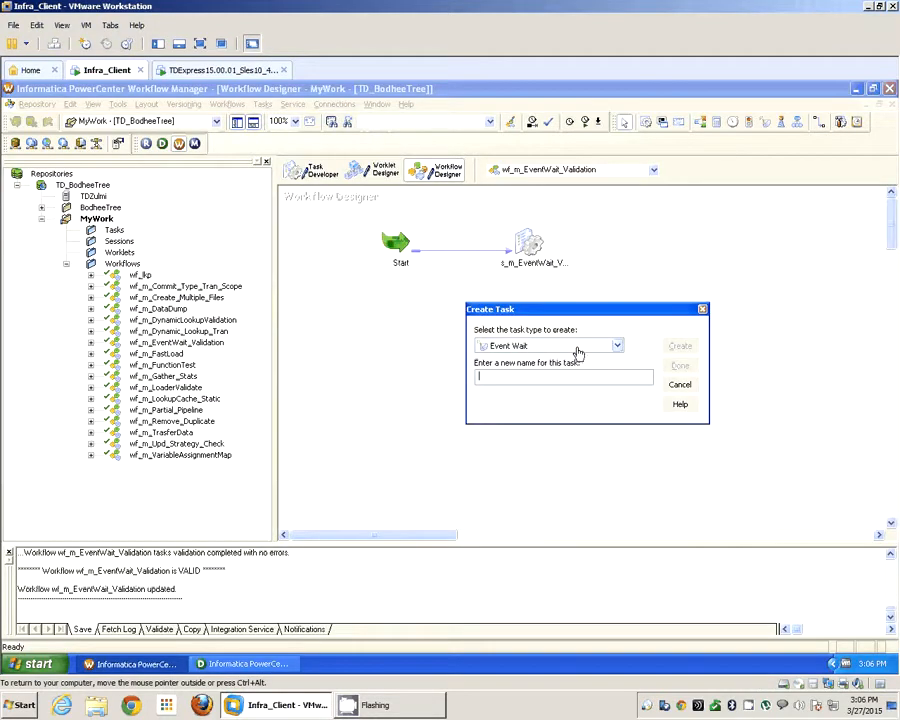
{"action": "type", "text": "EW_Countries"}
{"action": "left_click", "coordinate": [680, 345]}
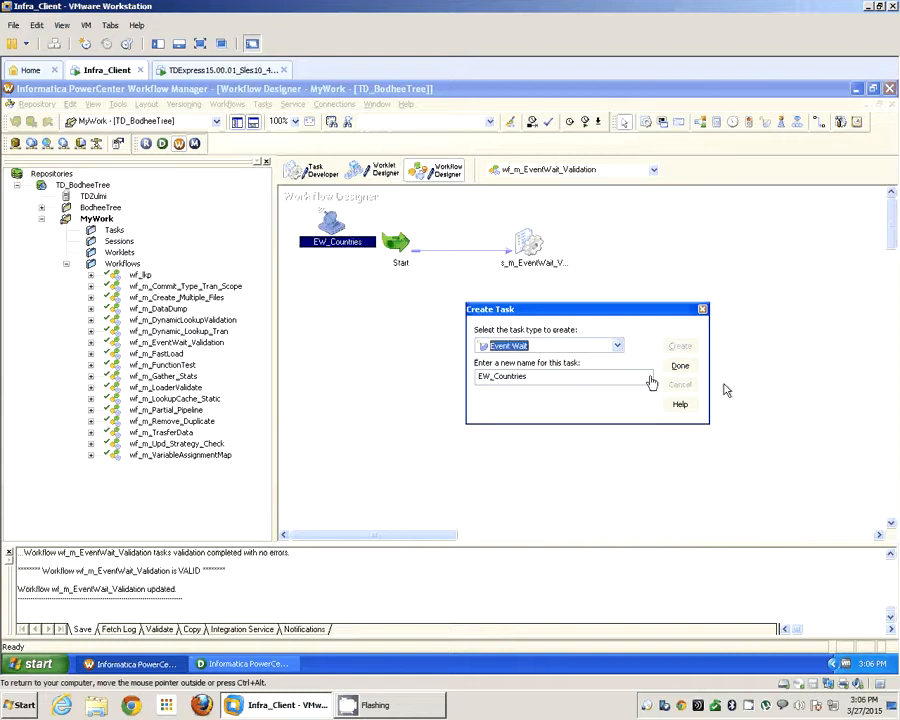
{"action": "left_click", "coordinate": [680, 365]}
{"action": "left_click_drag", "start_coordinate": [330, 225], "coordinate": [484, 402]}
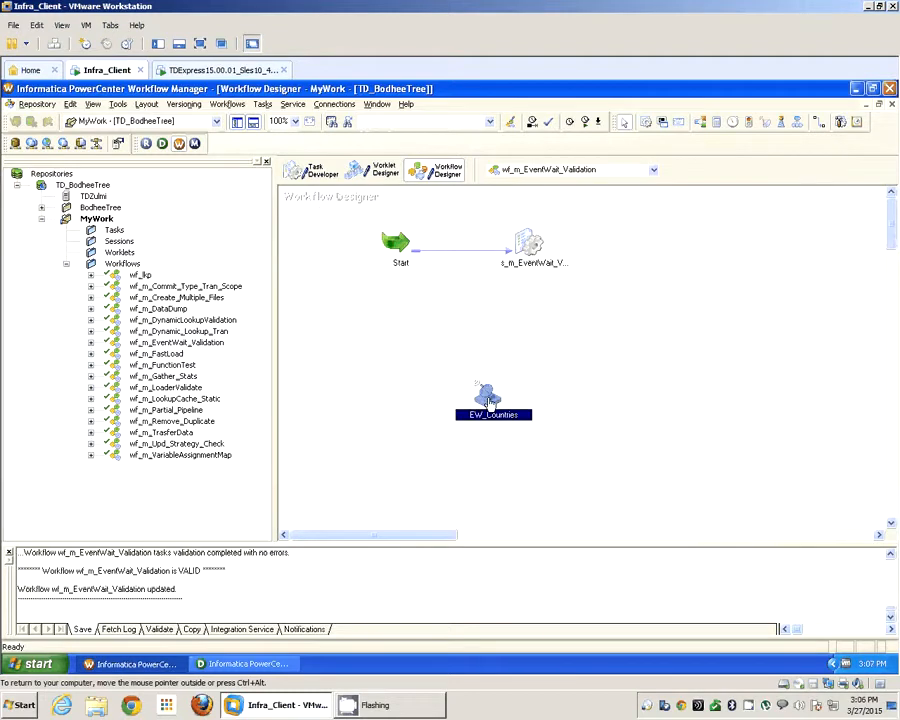
Open the EW_Countries task's event settings and choose the predefined file-watch event as the event to wait for
{"action": "double_click", "coordinate": [485, 400]}
{"action": "left_click", "coordinate": [282, 222]}
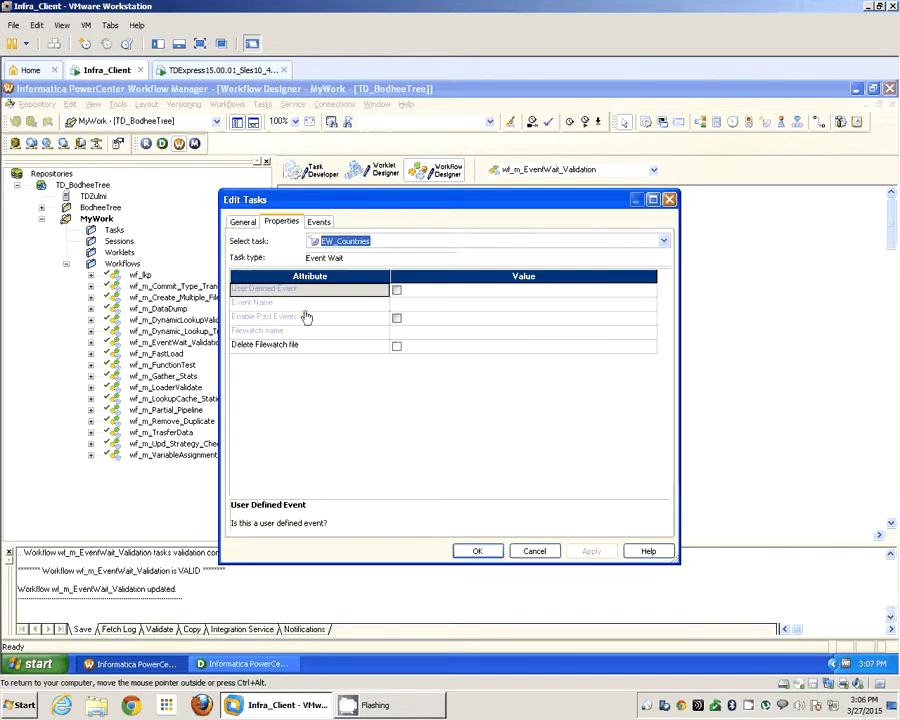
{"action": "left_click", "coordinate": [320, 222]}
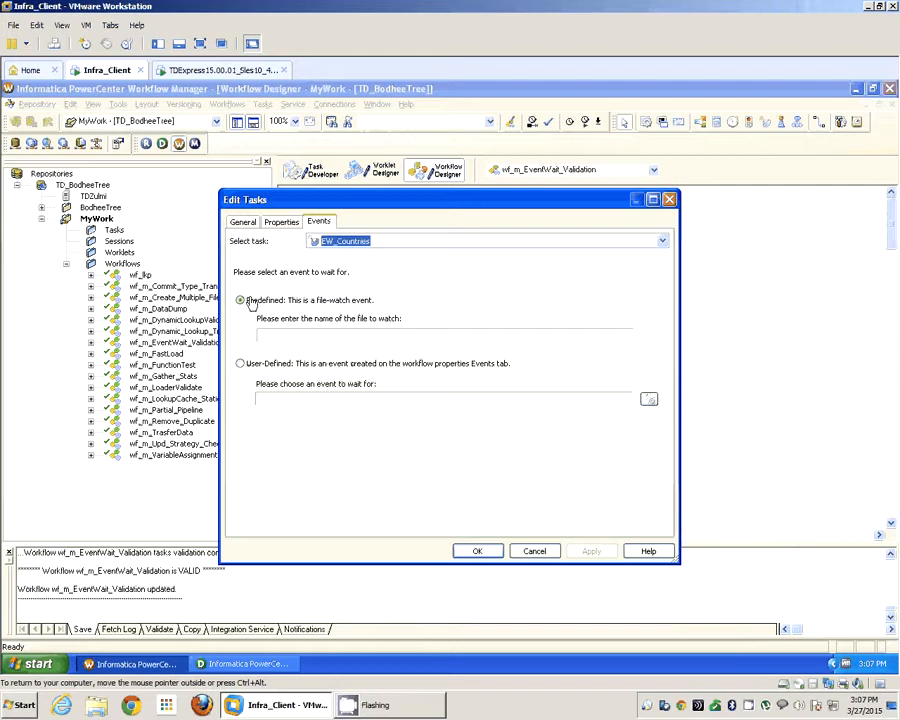
{"action": "left_click", "coordinate": [241, 363]}
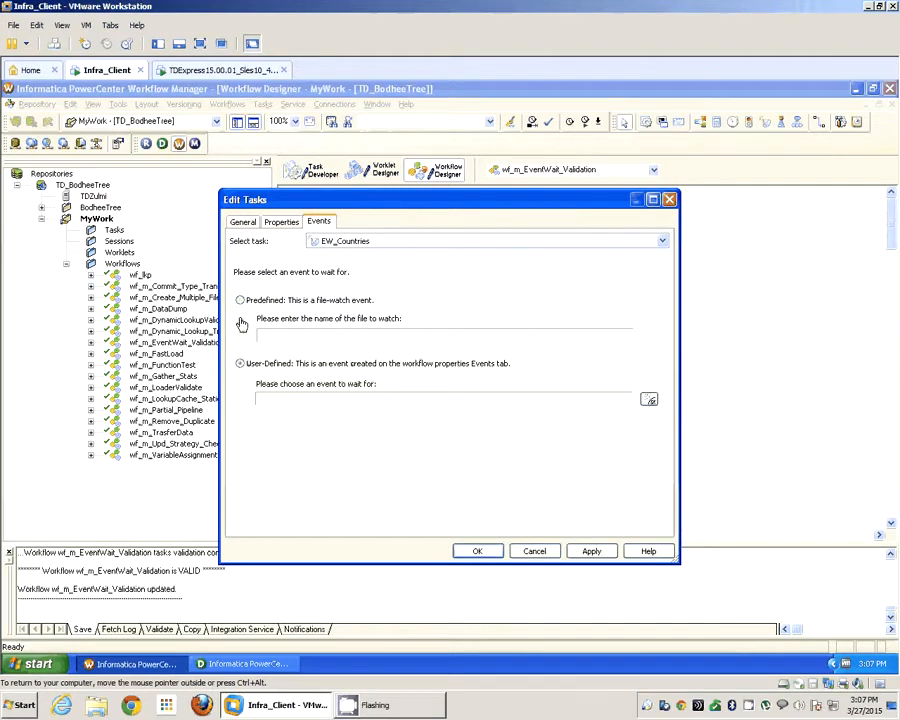
{"action": "left_click", "coordinate": [240, 302]}
{"action": "left_click", "coordinate": [240, 364]}
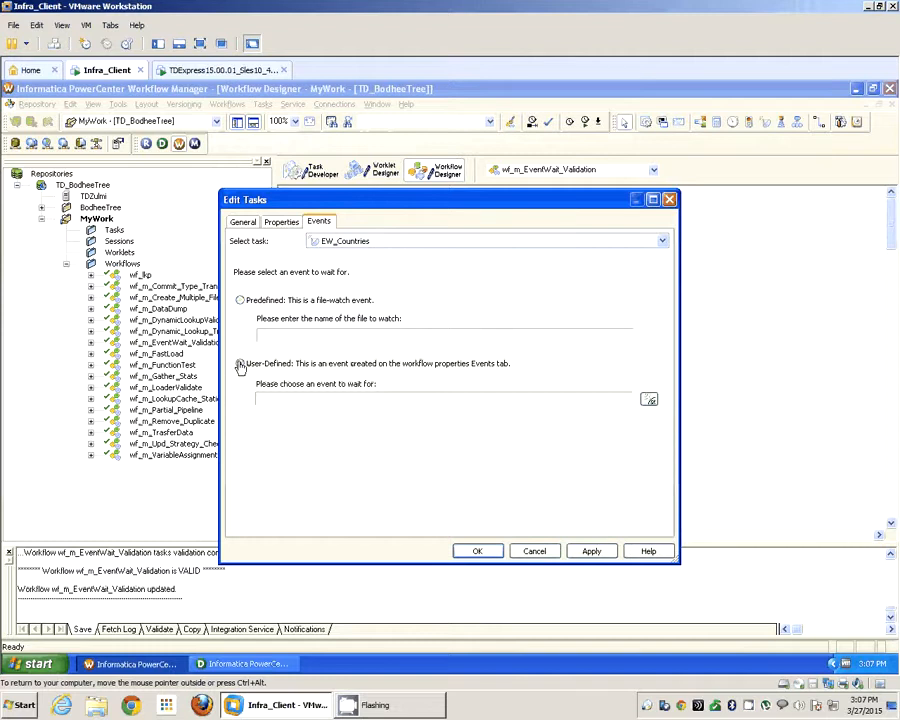
{"action": "left_click", "coordinate": [240, 300]}
{"action": "left_click_drag", "start_coordinate": [337, 209], "coordinate": [331, 255]}
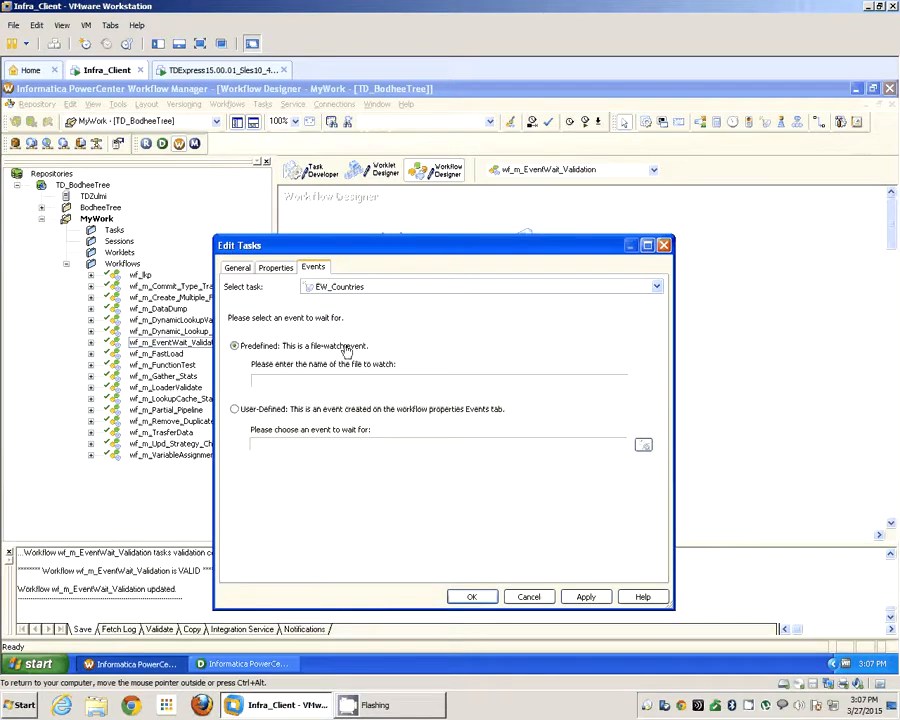
{"action": "left_click", "coordinate": [344, 384]}
{"action": "key", "text": "ctrl+v"}
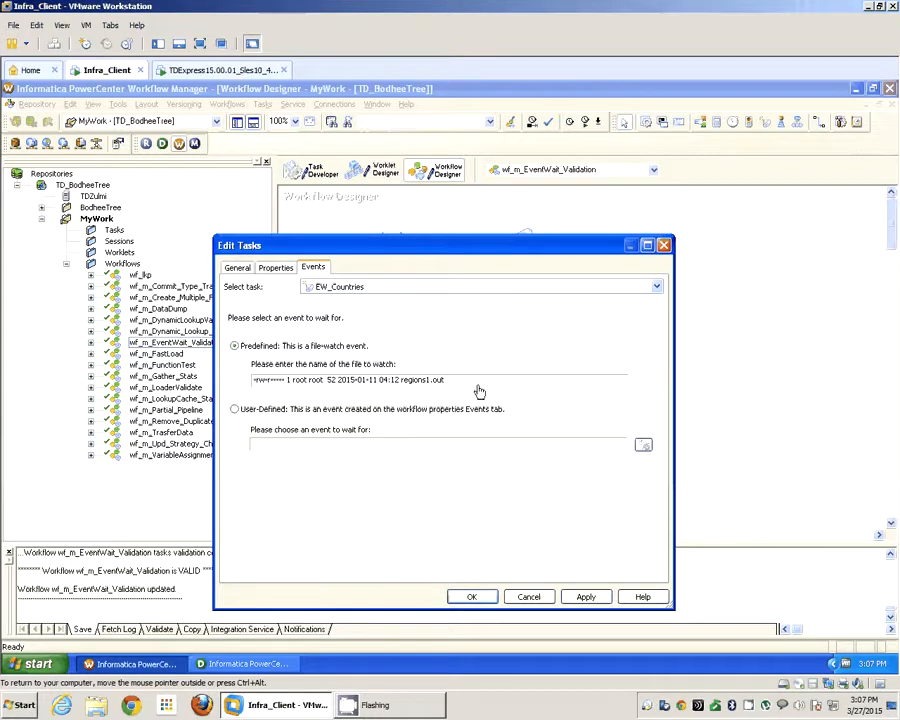
{"action": "left_click_drag", "start_coordinate": [478, 388], "coordinate": [205, 399]}
{"action": "key", "text": "Delete"}
Switch to the TDExpress virtual machine and copy the directory path /tmp/Software/Informatica from the terminal prompt
{"action": "left_click", "coordinate": [222, 70]}
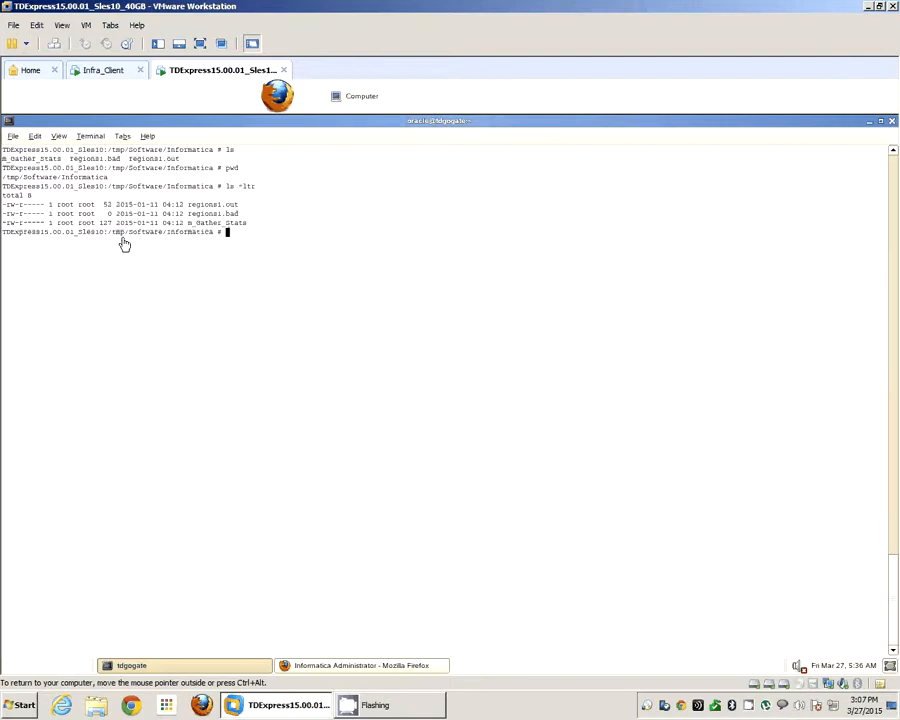
{"action": "left_click_drag", "start_coordinate": [110, 233], "coordinate": [212, 236]}
{"action": "right_click", "coordinate": [212, 236]}
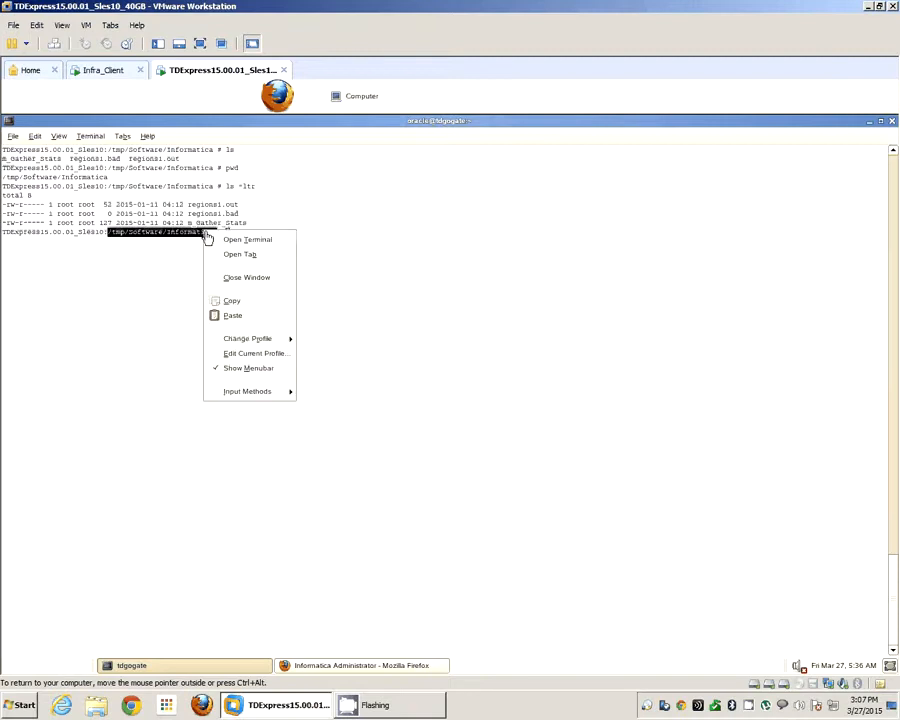
{"action": "left_click", "coordinate": [232, 302]}
{"action": "key", "text": "alt+Tab"}
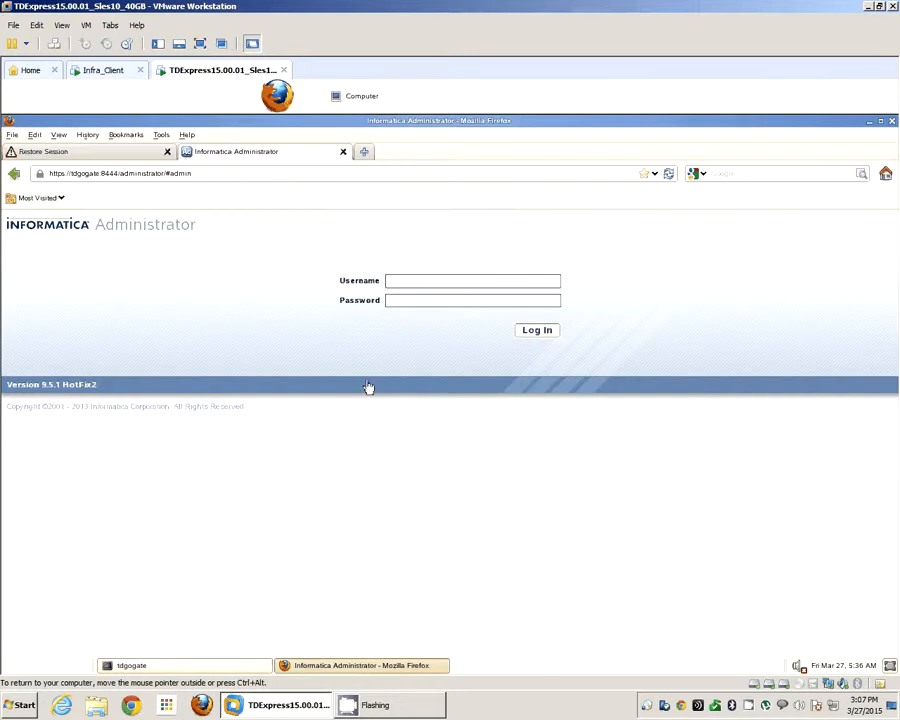
Back in the Infra_Client virtual machine, set the file to watch to /tmp/Software/Informatica/Countries.csv and accept the task edits
{"action": "left_click", "coordinate": [111, 74]}
{"action": "left_click", "coordinate": [381, 383]}
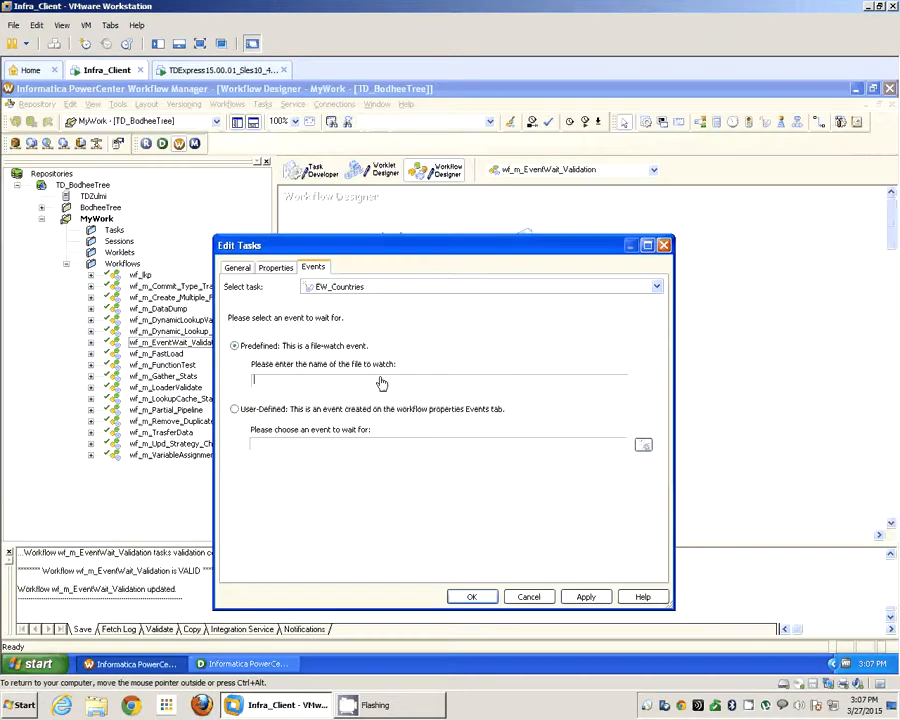
{"action": "key", "text": "ctrl+v"}
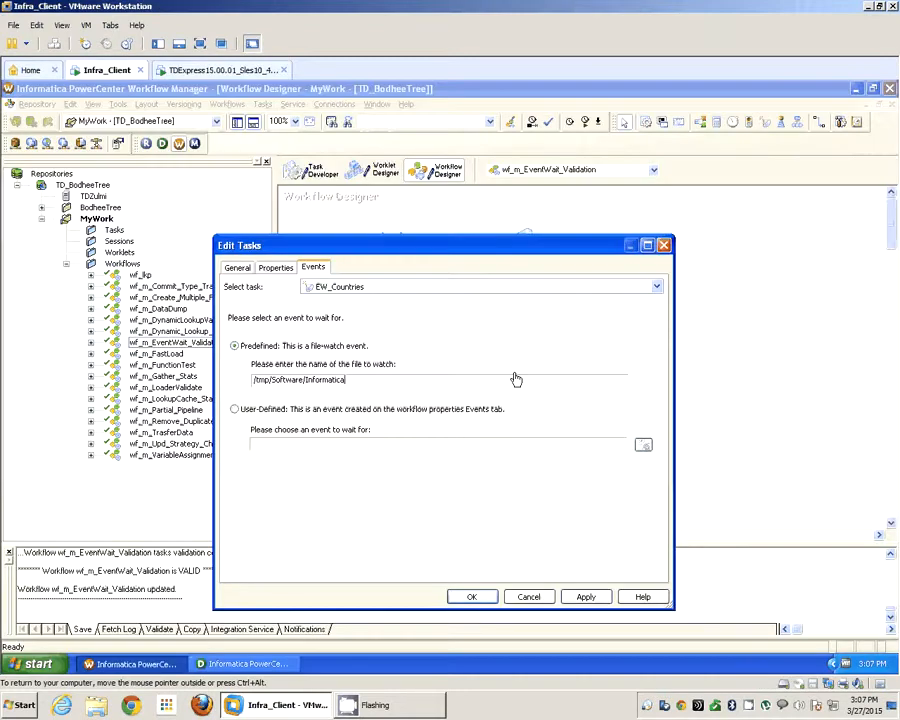
{"action": "type", "text": "Countries.csv"}
{"action": "left_click", "coordinate": [586, 596]}
{"action": "left_click", "coordinate": [488, 597]}
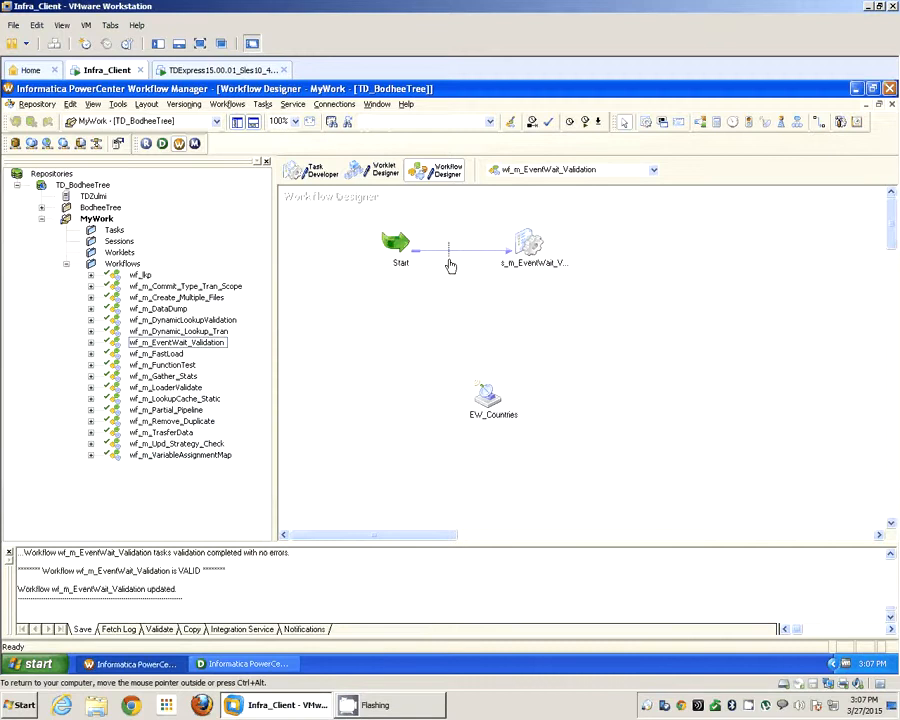
Delete the link between Start and the session, and arrange EW_Countries between the two with the session farther out
{"action": "key", "text": "Delete"}
{"action": "left_click", "coordinate": [422, 391]}
{"action": "left_click_drag", "start_coordinate": [488, 397], "coordinate": [480, 280]}
{"action": "left_click_drag", "start_coordinate": [529, 243], "coordinate": [656, 243]}
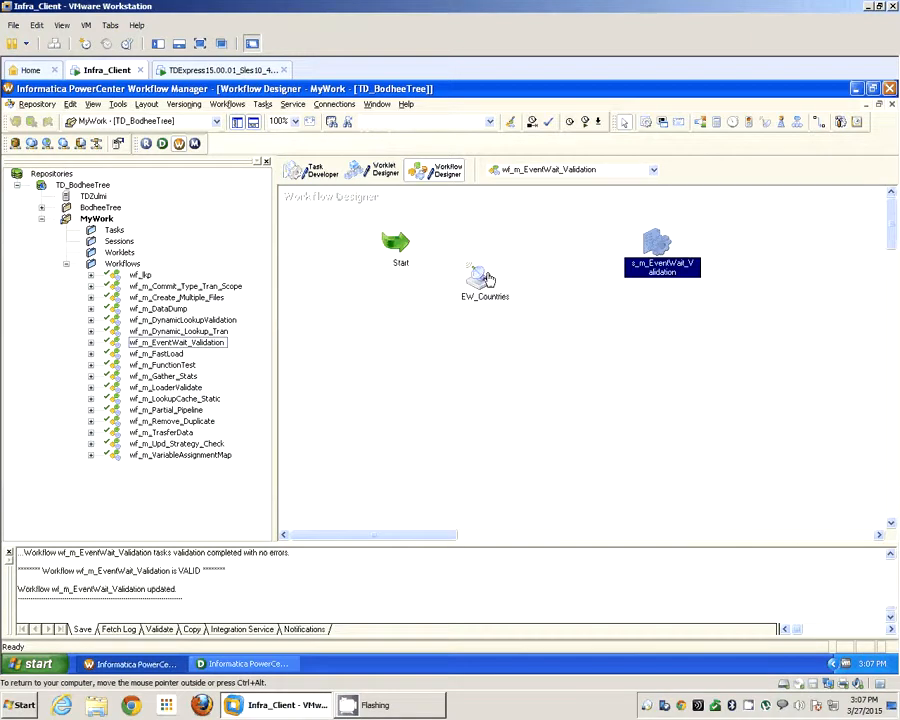
{"action": "left_click_drag", "start_coordinate": [488, 280], "coordinate": [534, 252]}
{"action": "left_click", "coordinate": [426, 406]}
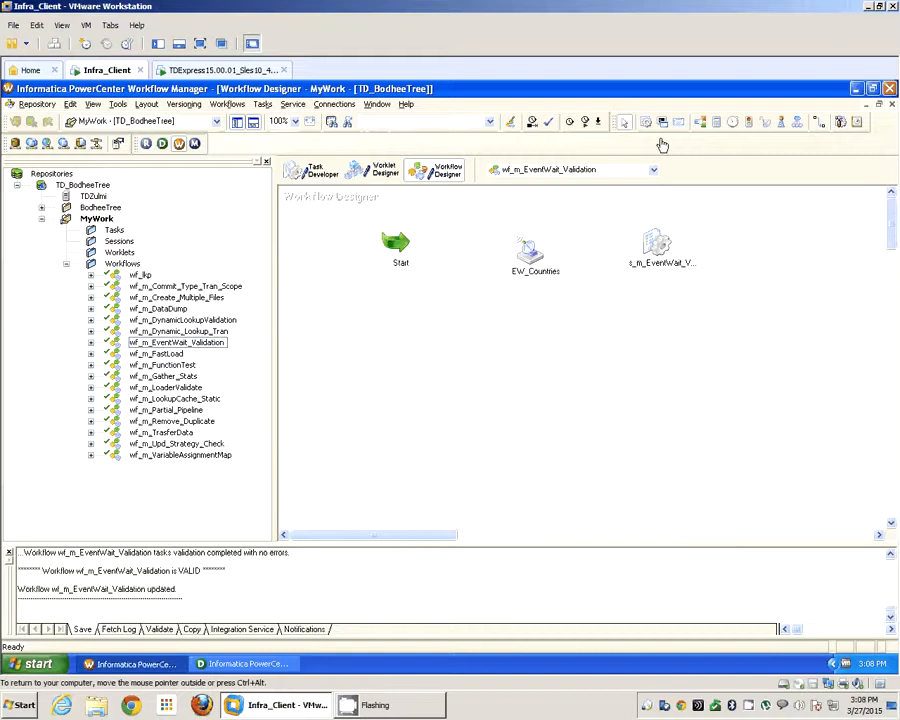
Link Start to EW_Countries and EW_Countries to the s_m_EventWait_Validation session
{"action": "left_click", "coordinate": [819, 121]}
{"action": "left_click_drag", "start_coordinate": [396, 242], "coordinate": [655, 245]}
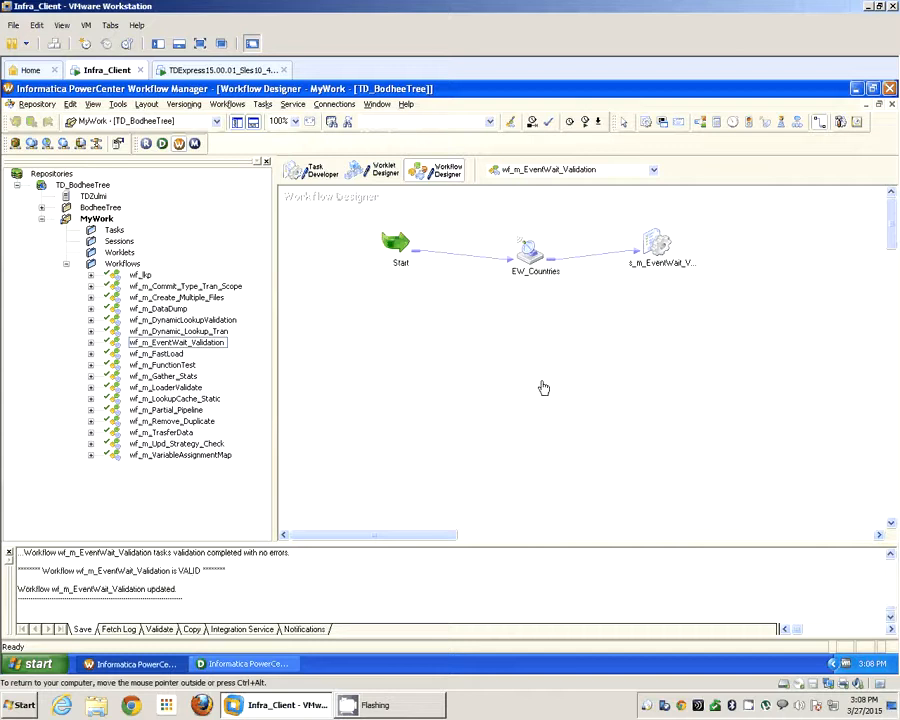
{"action": "left_click", "coordinate": [624, 122]}
{"action": "left_click", "coordinate": [661, 246]}
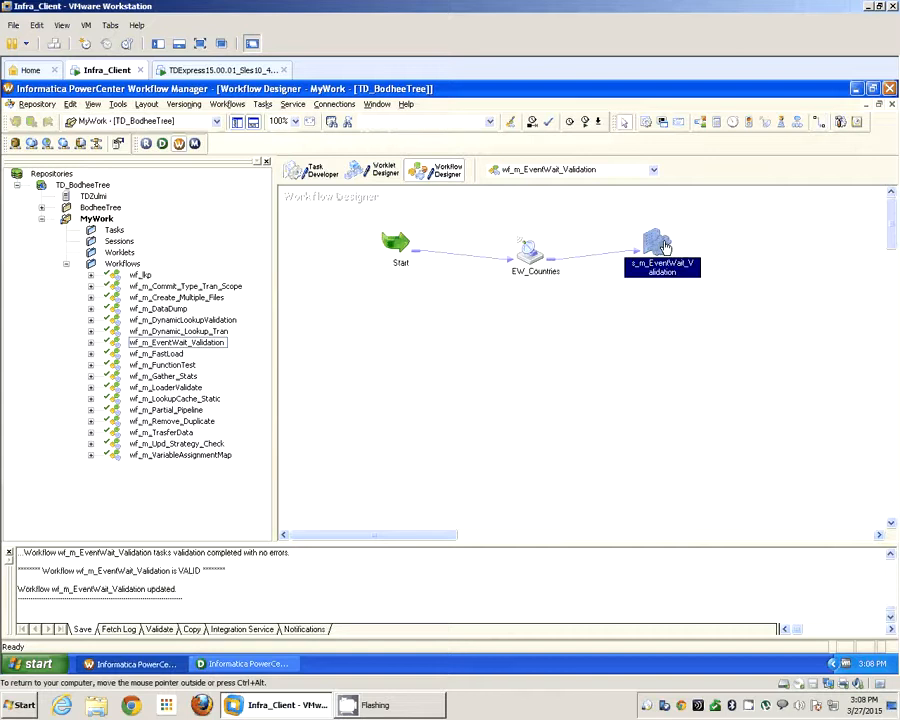
{"action": "left_click", "coordinate": [601, 336]}
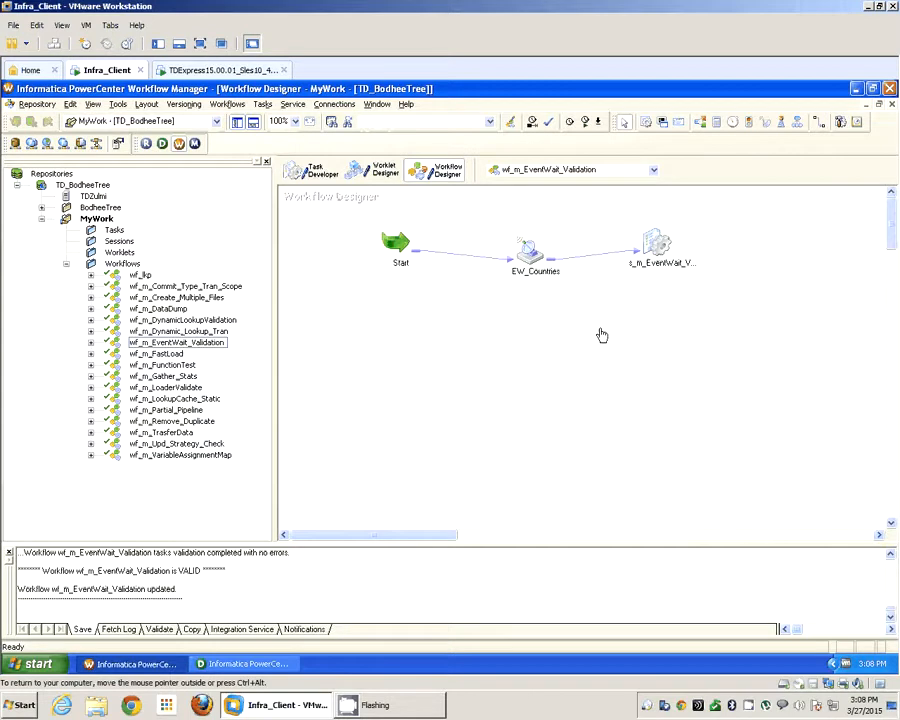
Review the watched file path in the EW_Countries task's event settings
{"action": "left_click", "coordinate": [531, 256]}
{"action": "double_click", "coordinate": [533, 256]}
{"action": "left_click", "coordinate": [312, 267]}
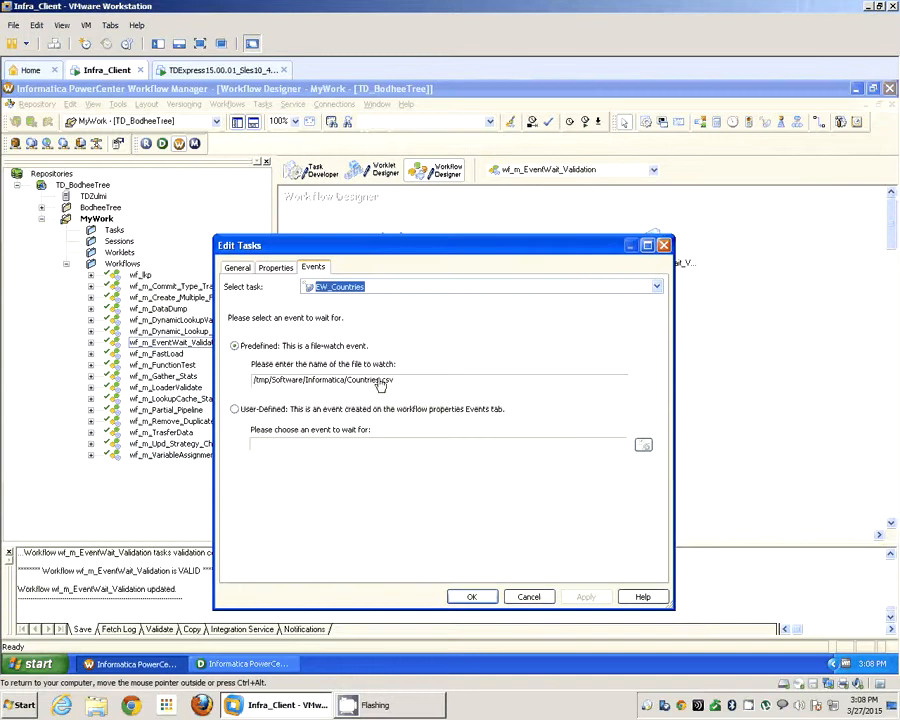
{"action": "left_click_drag", "start_coordinate": [380, 384], "coordinate": [250, 378]}
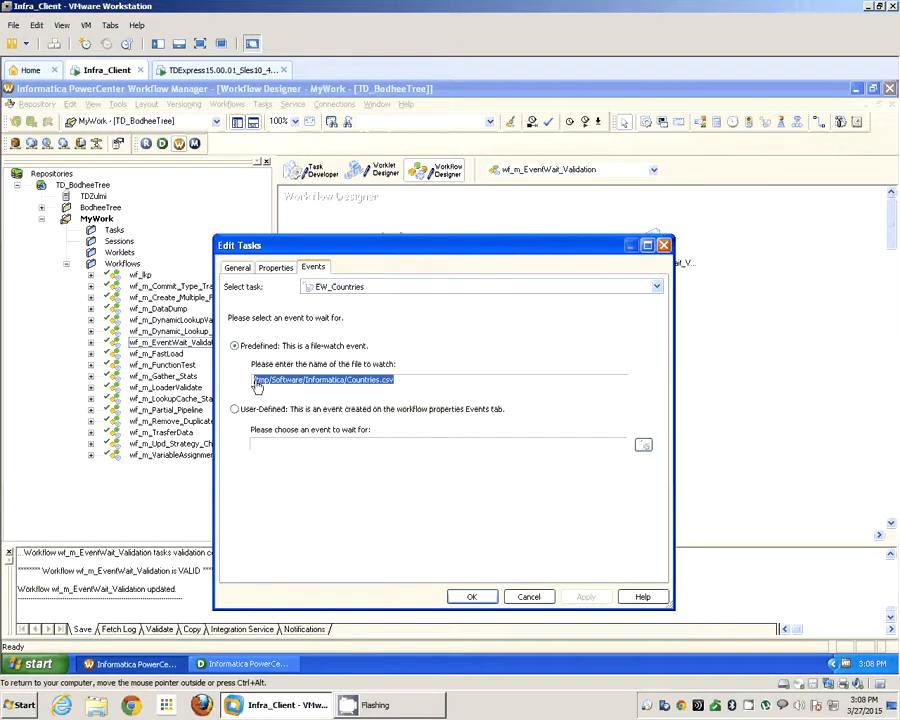
{"action": "left_click", "coordinate": [471, 596]}
Save the MyWork folder and start the wf_m_EventWait_Validation workflow
{"action": "left_click", "coordinate": [490, 391]}
{"action": "key", "text": "ctrl+s"}
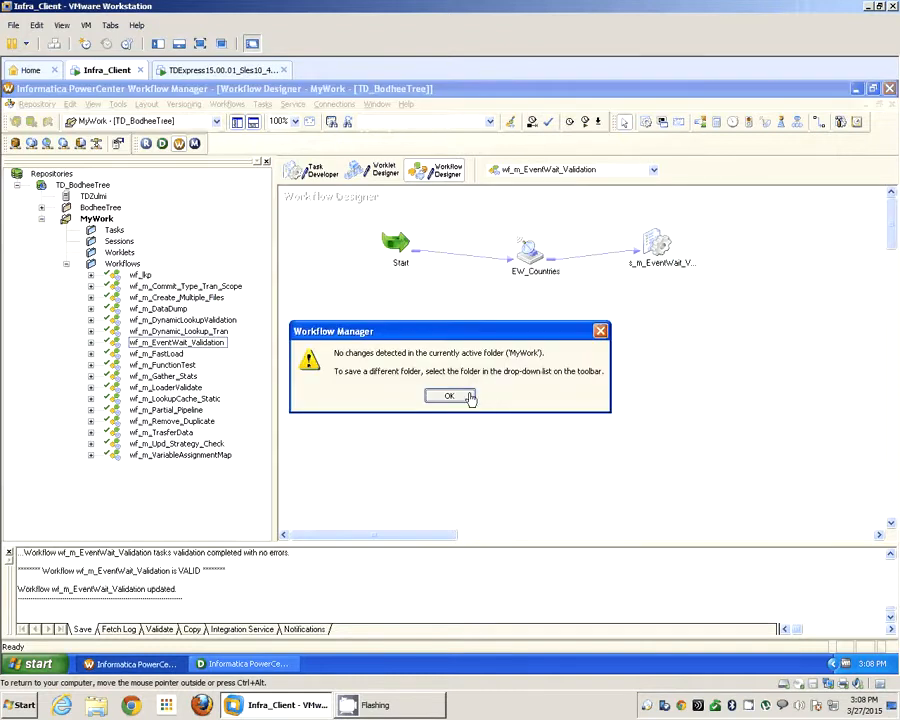
{"action": "left_click", "coordinate": [464, 393]}
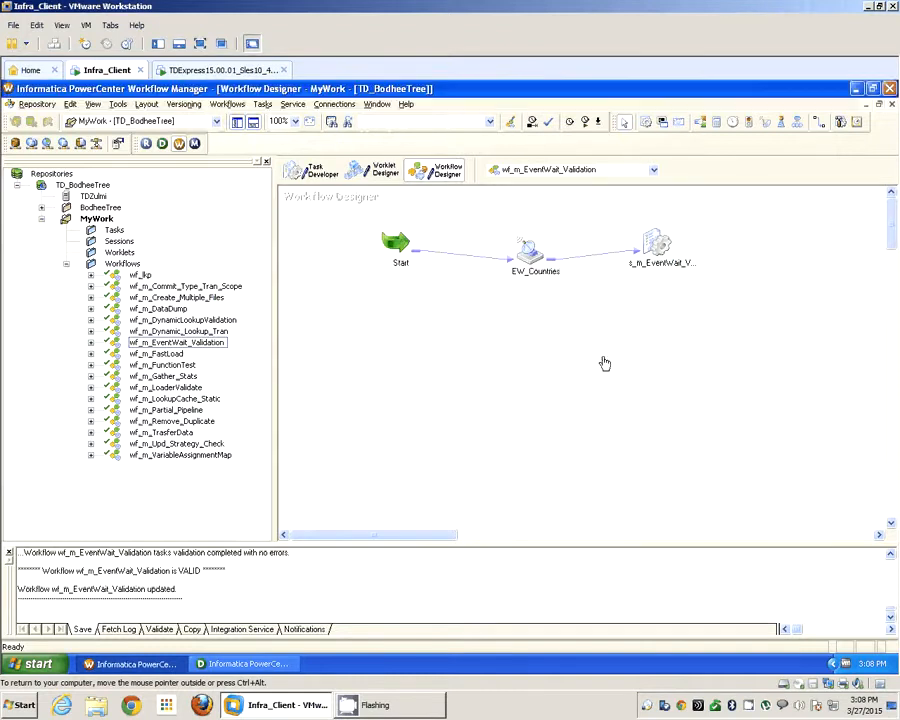
{"action": "left_click", "coordinate": [657, 241]}
{"action": "mouse_move", "coordinate": [657, 240]}
{"action": "left_mouse_down"}
{"action": "mouse_move", "coordinate": [667, 270]}
{"action": "mouse_move", "coordinate": [660, 248]}
{"action": "left_mouse_up"}
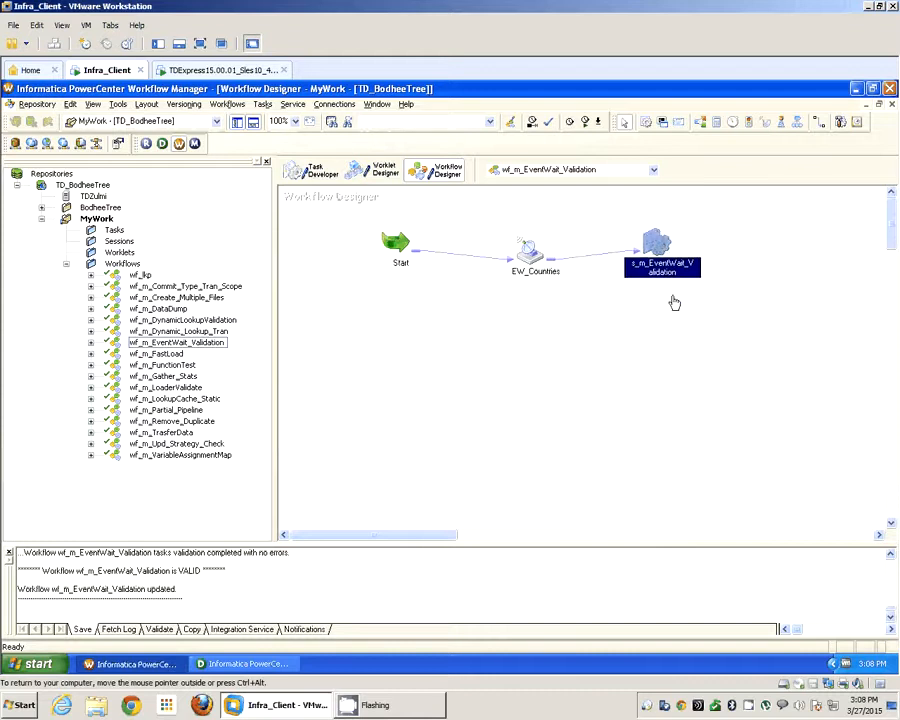
{"action": "left_click", "coordinate": [674, 302]}
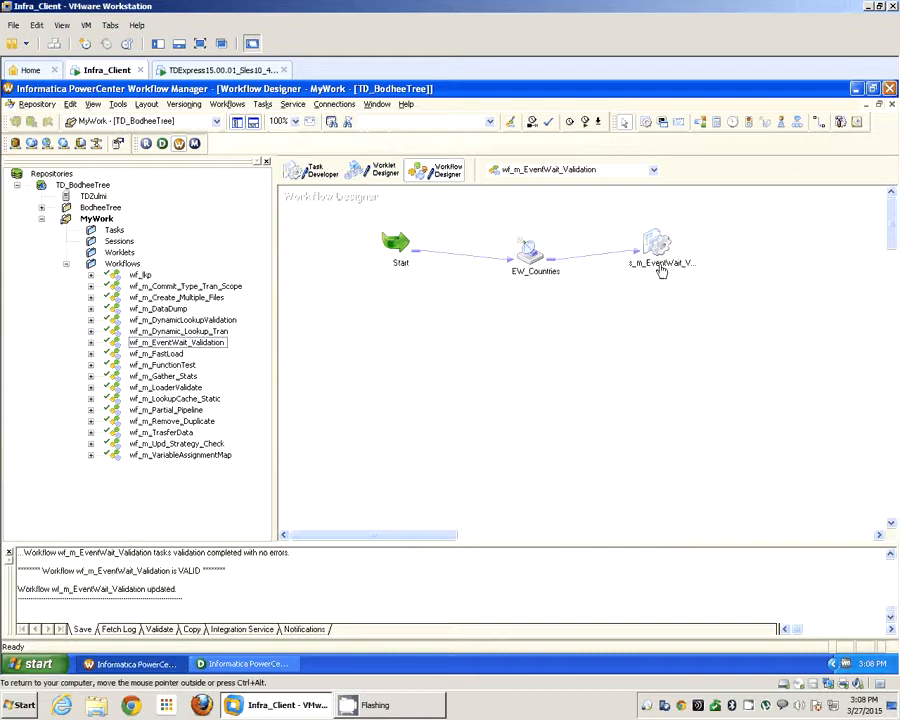
{"action": "right_click", "coordinate": [479, 338]}
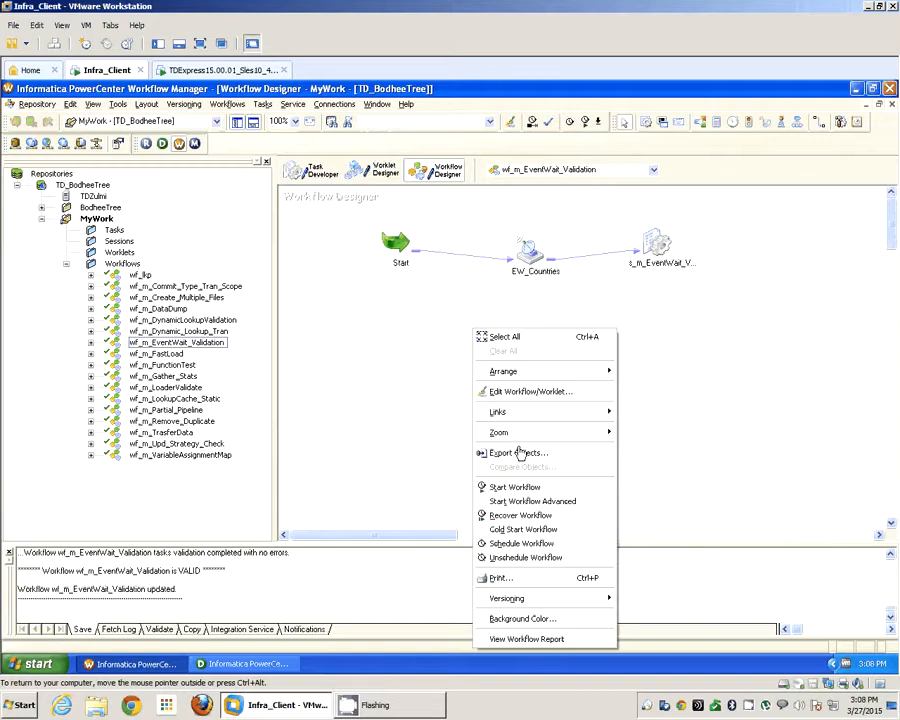
{"action": "left_click", "coordinate": [505, 487]}
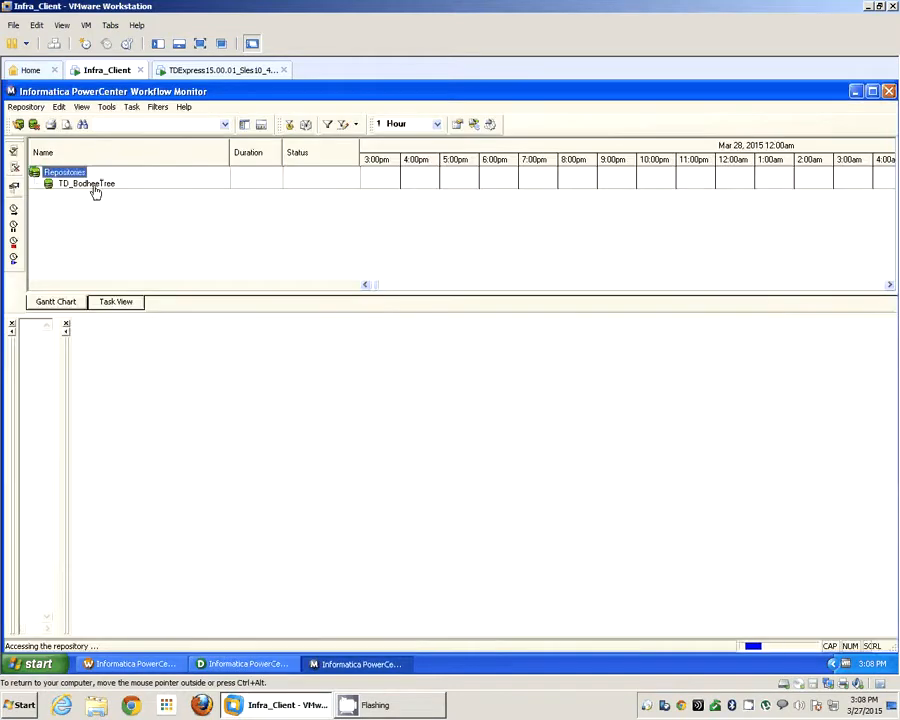
Examine the EW_Countries task's run details and available task commands in Workflow Monitor
{"action": "left_click", "coordinate": [139, 229]}
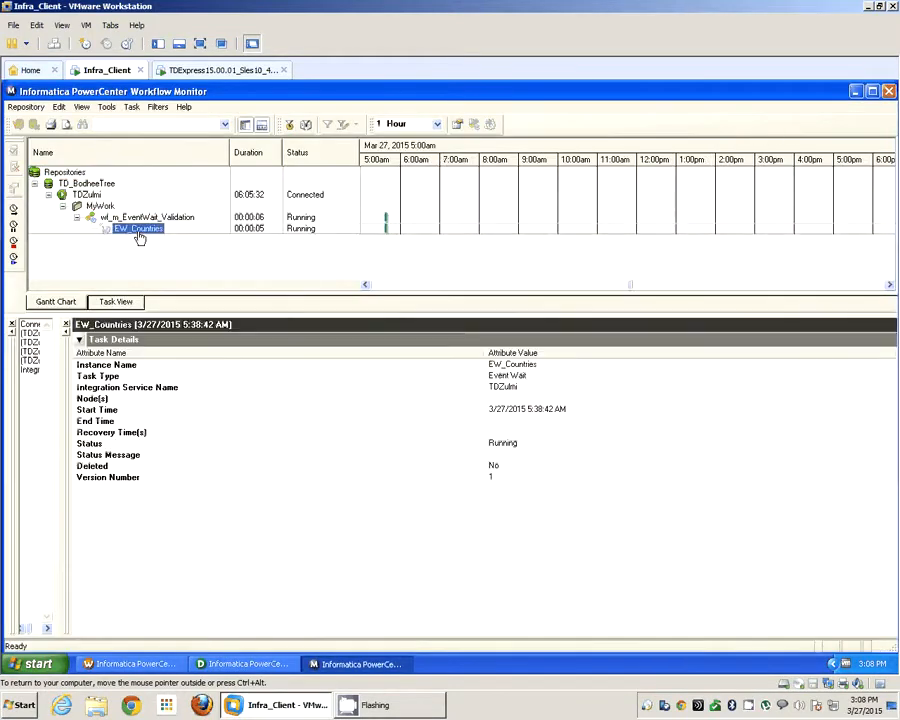
{"action": "left_click", "coordinate": [79, 340]}
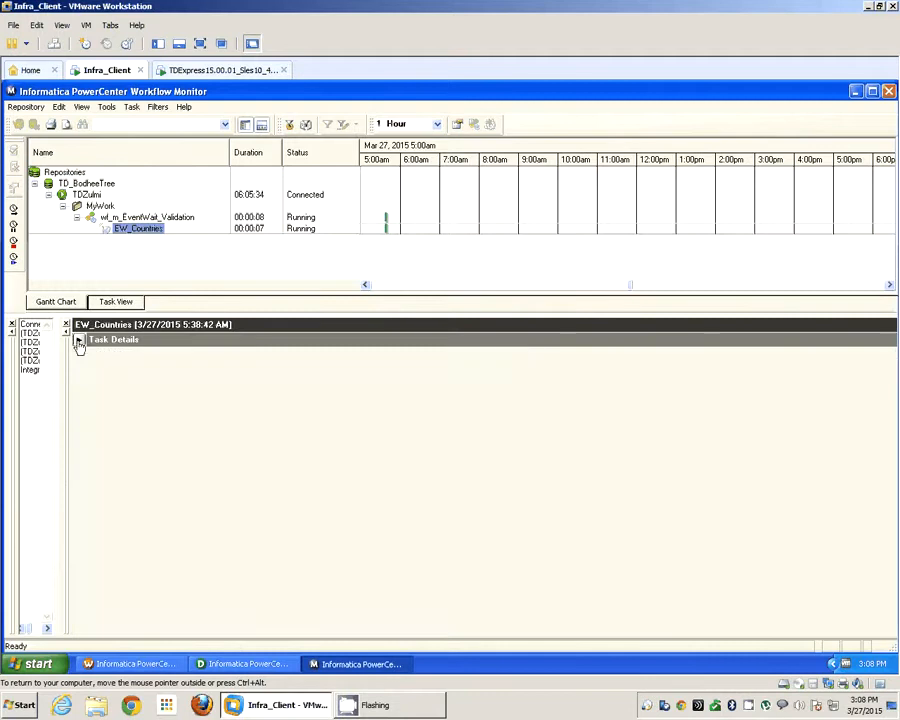
{"action": "left_click", "coordinate": [79, 340]}
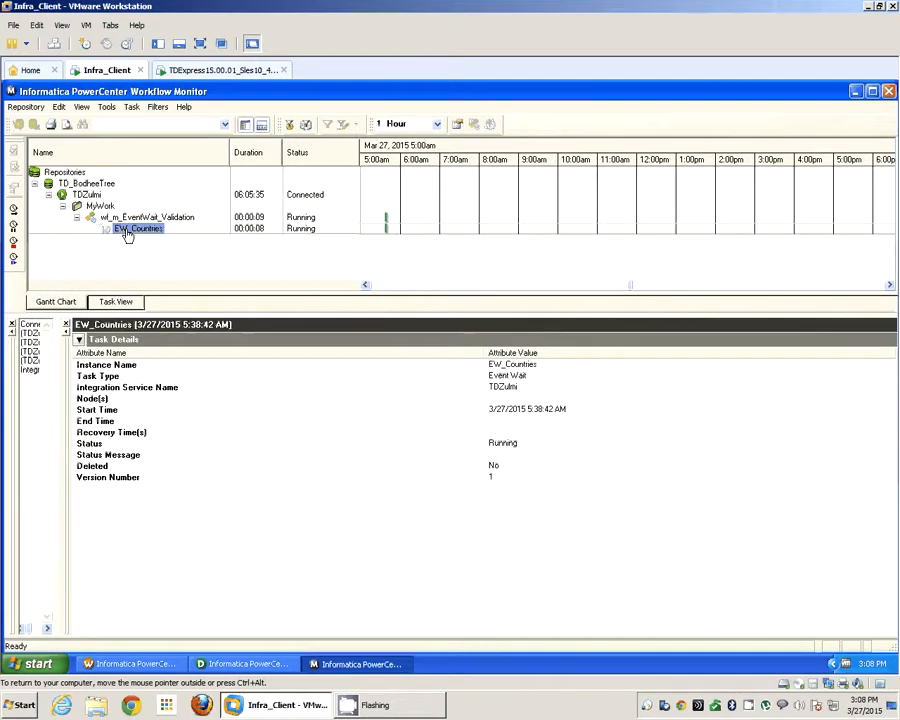
{"action": "right_click", "coordinate": [128, 231]}
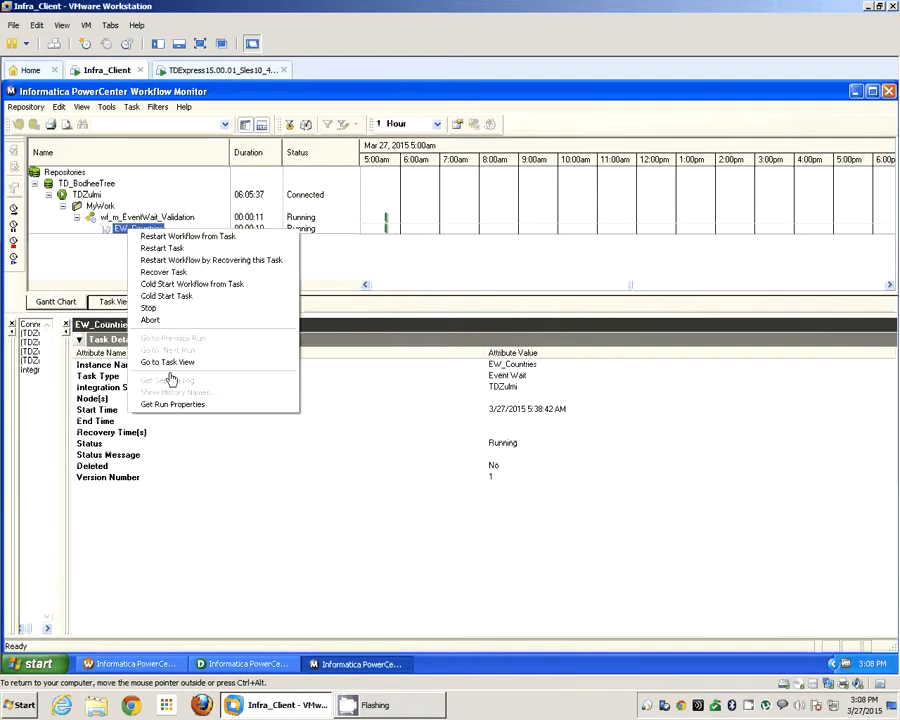
{"action": "left_click", "coordinate": [391, 287]}
{"action": "right_click", "coordinate": [140, 231]}
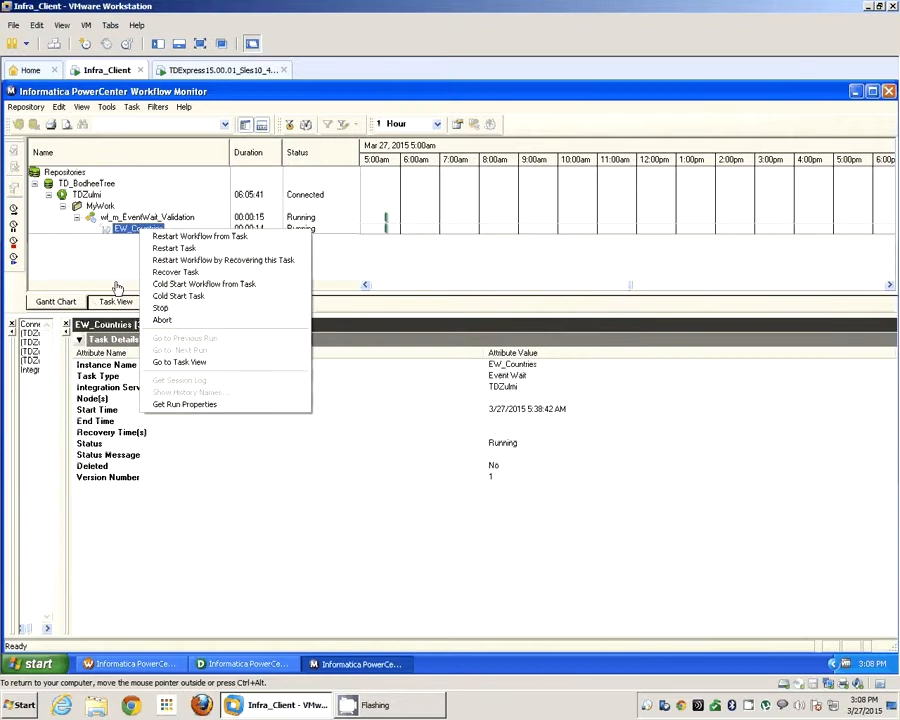
{"action": "left_click", "coordinate": [169, 422]}
Create an empty Countries.csv with touch in the TDExpress terminal's Informatica directory, and return to the Infra_Client virtual machine
{"action": "left_click", "coordinate": [200, 72]}
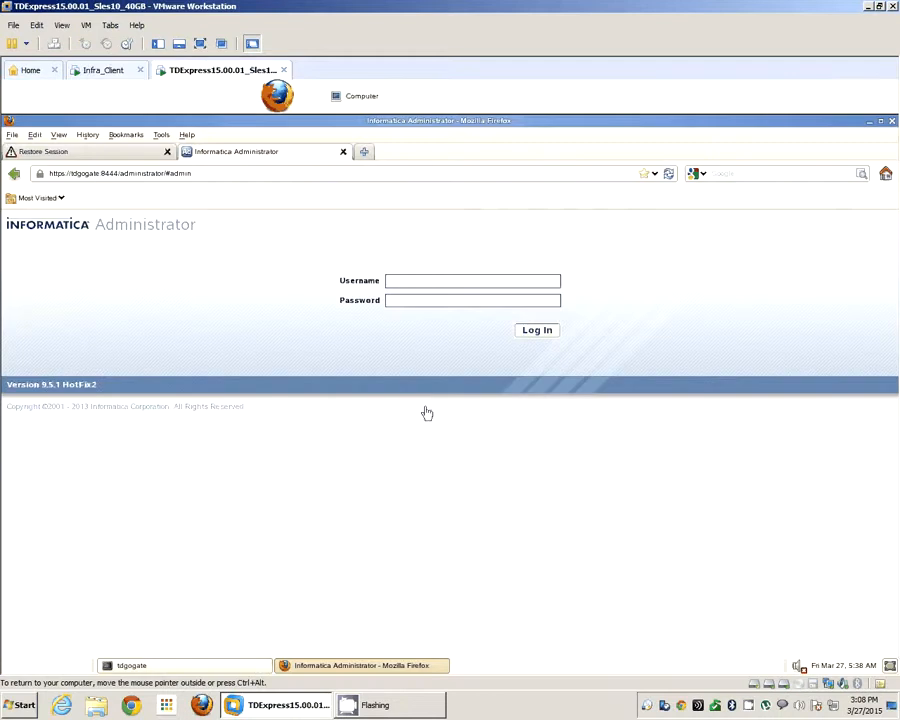
{"action": "left_click", "coordinate": [249, 670]}
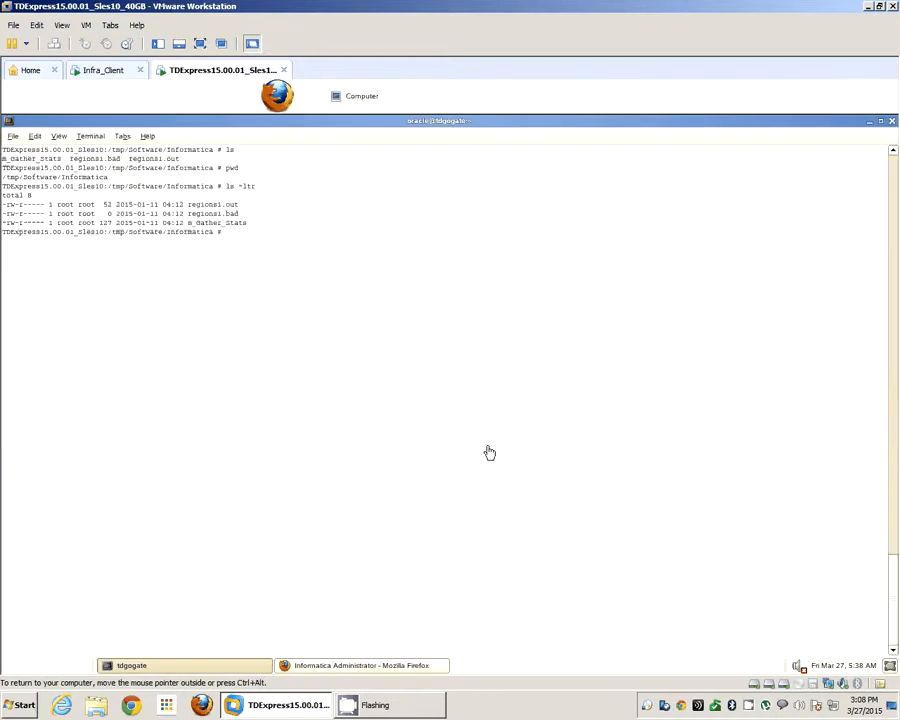
{"action": "type", "text": "touch s"}
{"action": "type", "text": "ountries.csv"}
{"action": "key", "text": "Return"}
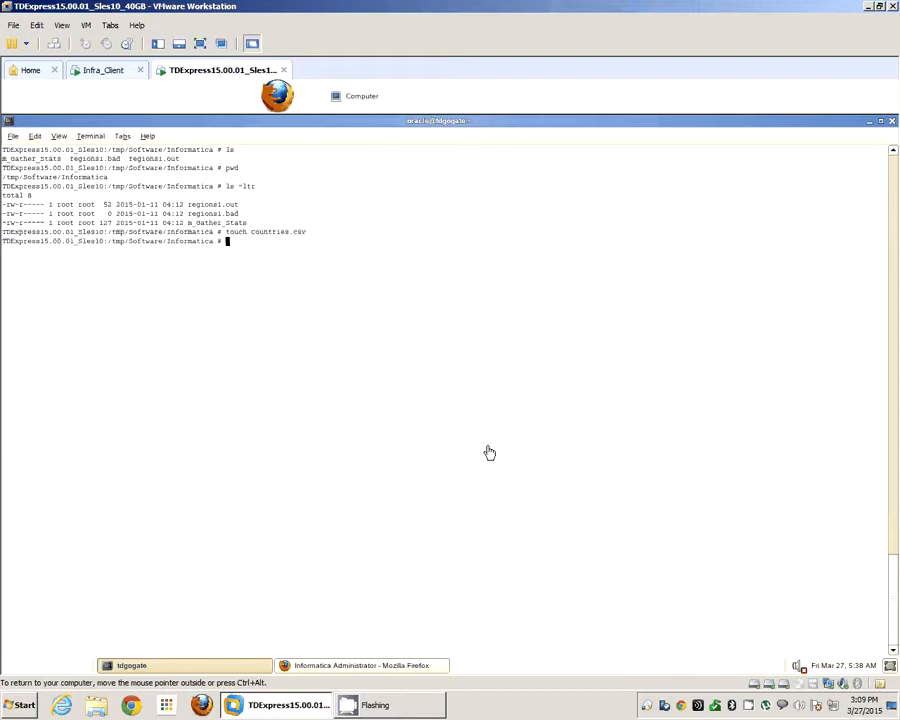
{"action": "key", "text": "alt+Tab"}
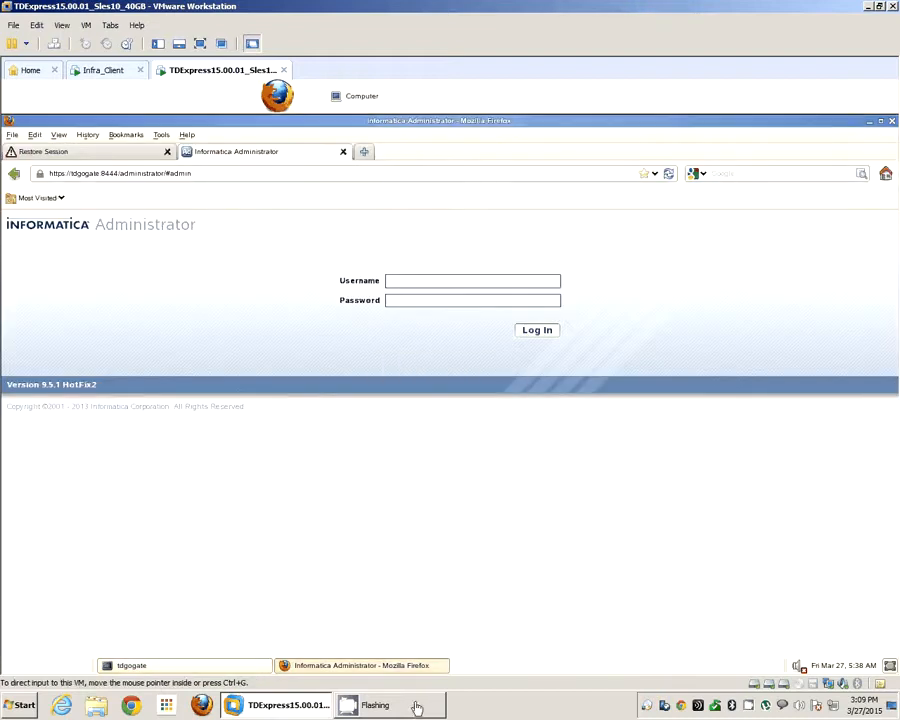
{"action": "left_click", "coordinate": [112, 72]}
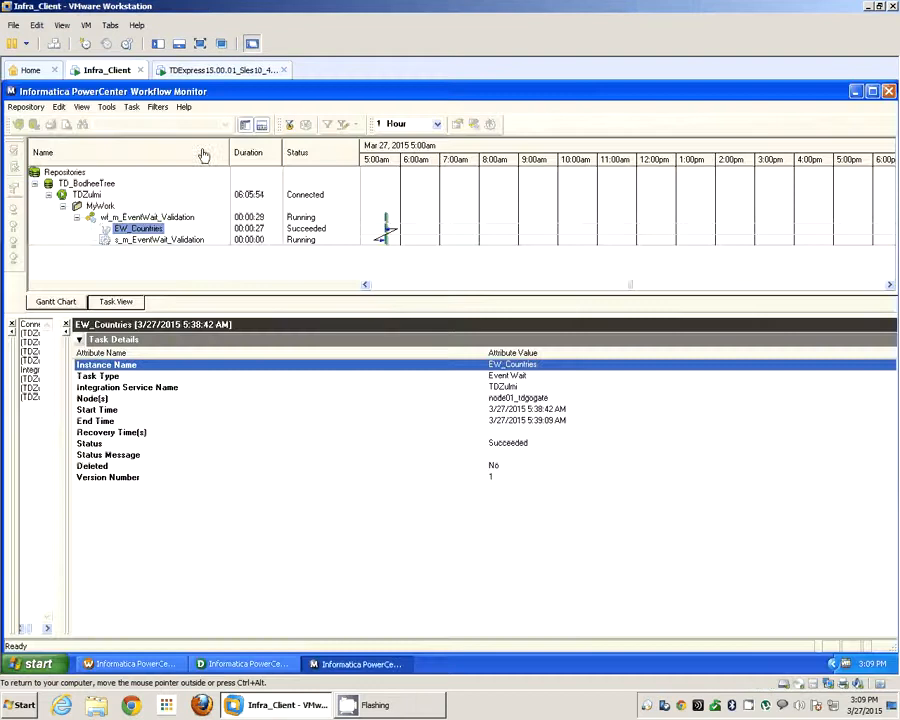
Review the source and target statistics of the s_m_EventWait_Validation session run, including the COUNTRIES1 and SQ_Countries rows
{"action": "left_click", "coordinate": [196, 240]}
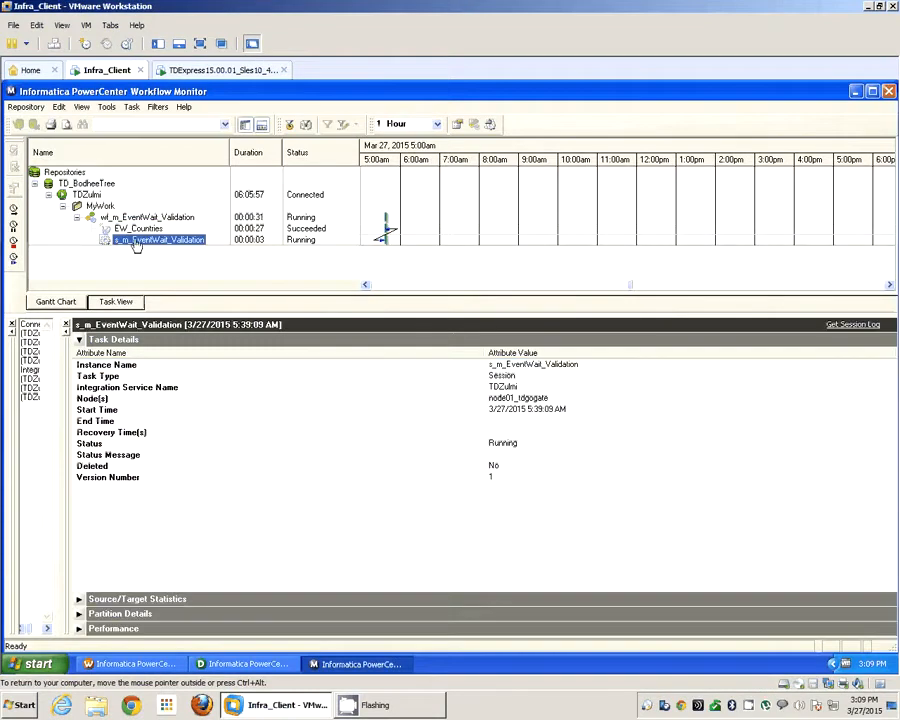
{"action": "left_click", "coordinate": [80, 339]}
{"action": "left_click", "coordinate": [80, 354]}
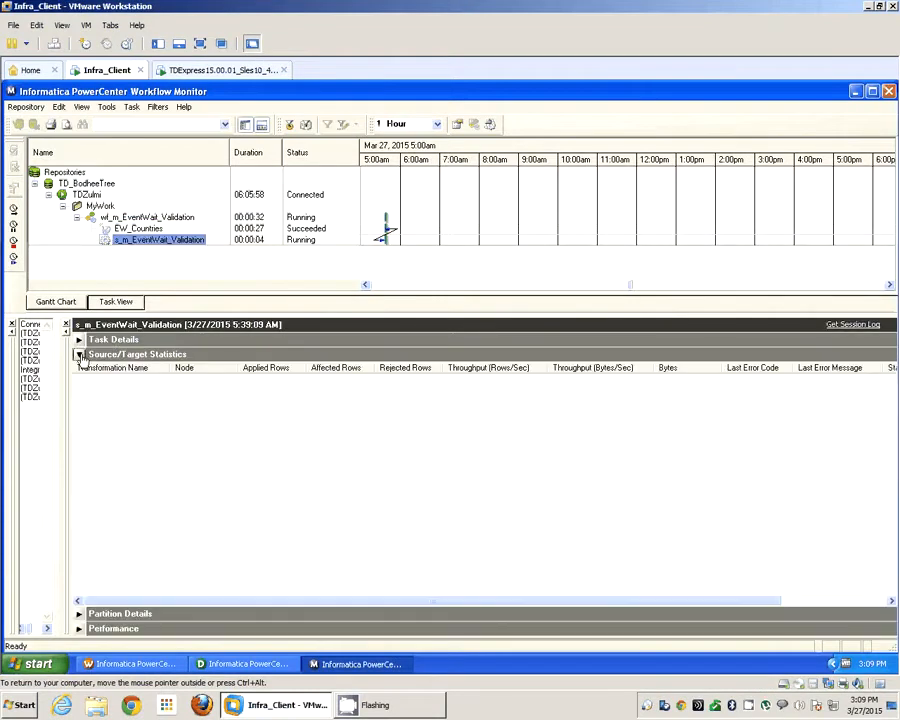
{"action": "left_click", "coordinate": [169, 242]}
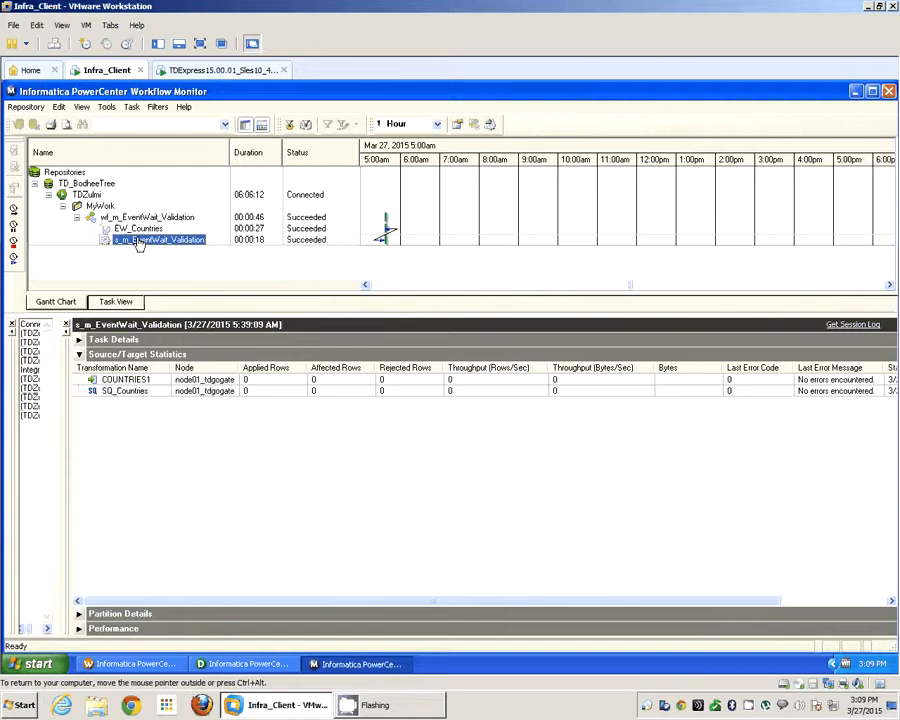
{"action": "left_click", "coordinate": [285, 382]}
{"action": "left_click", "coordinate": [283, 391]}
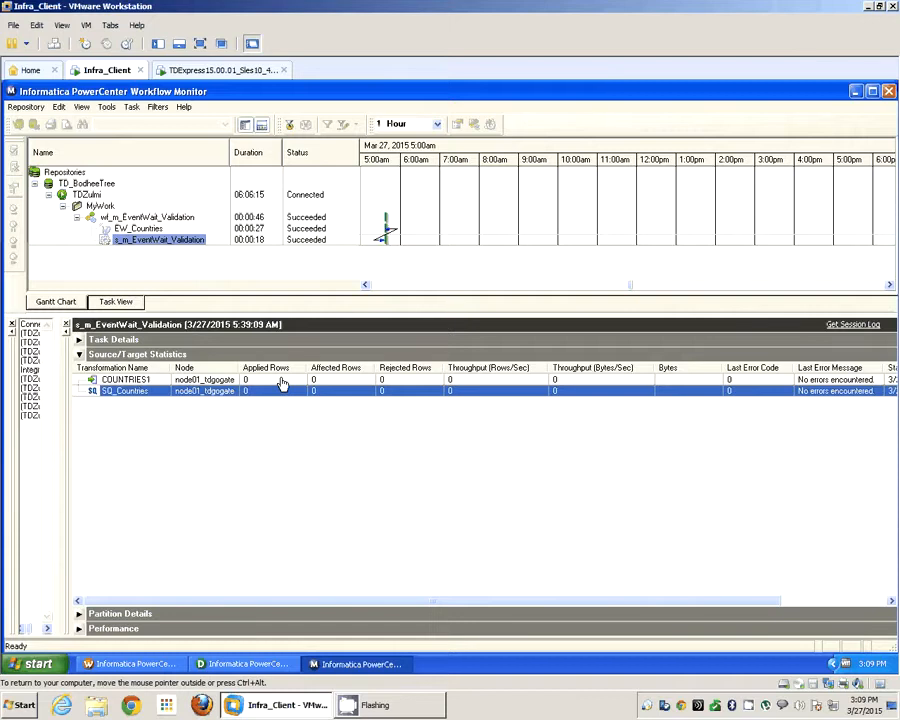
{"action": "left_click", "coordinate": [283, 381]}
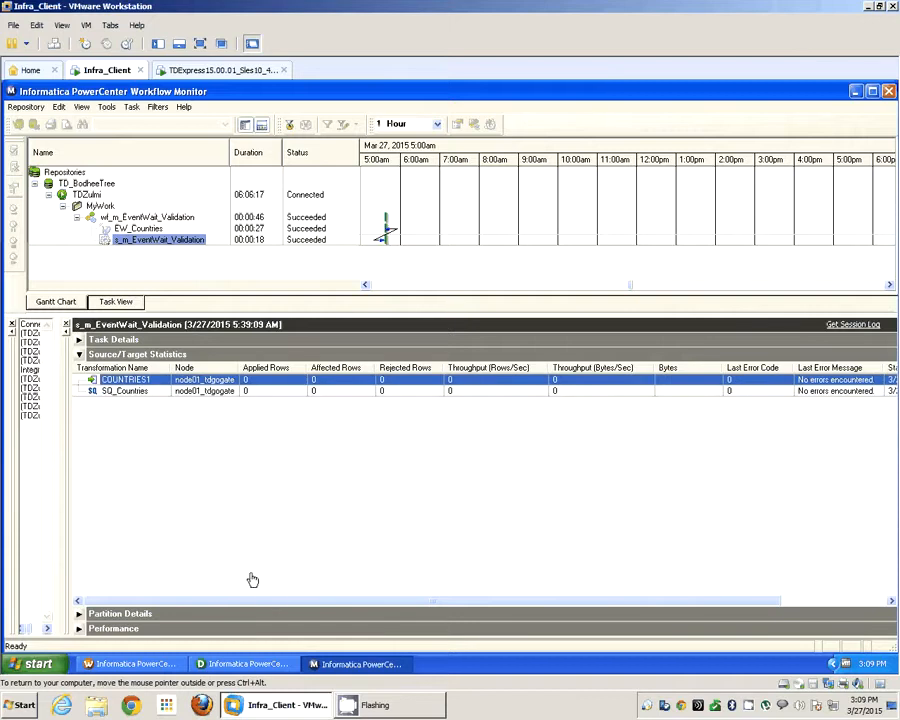
In the TDExpress terminal, remove Countries.csv from the Informatica directory and list the directory with ls -ltr
{"action": "left_click", "coordinate": [199, 72]}
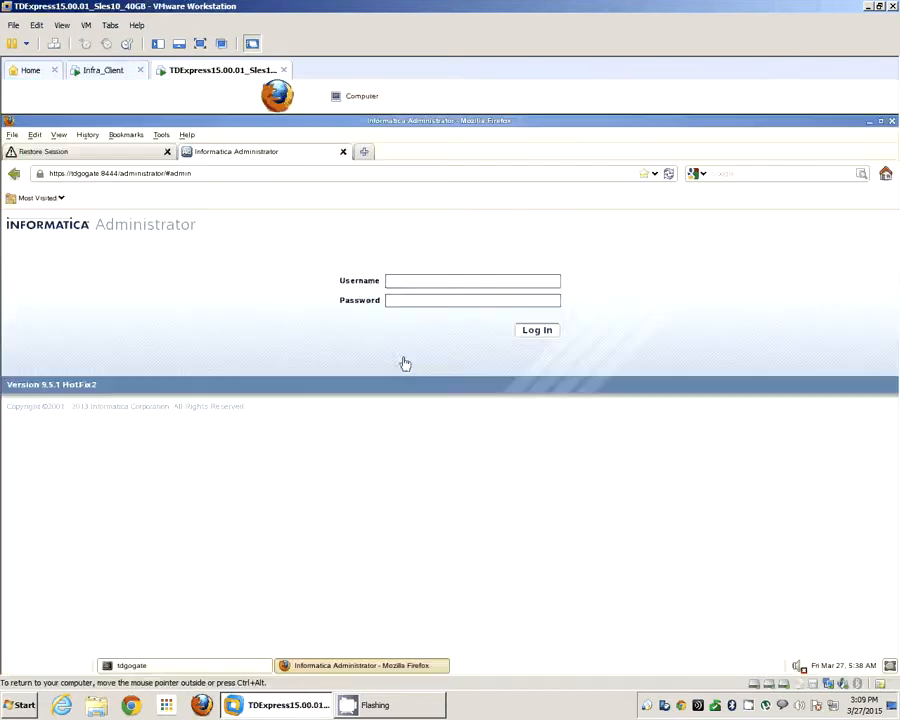
{"action": "left_click", "coordinate": [145, 668]}
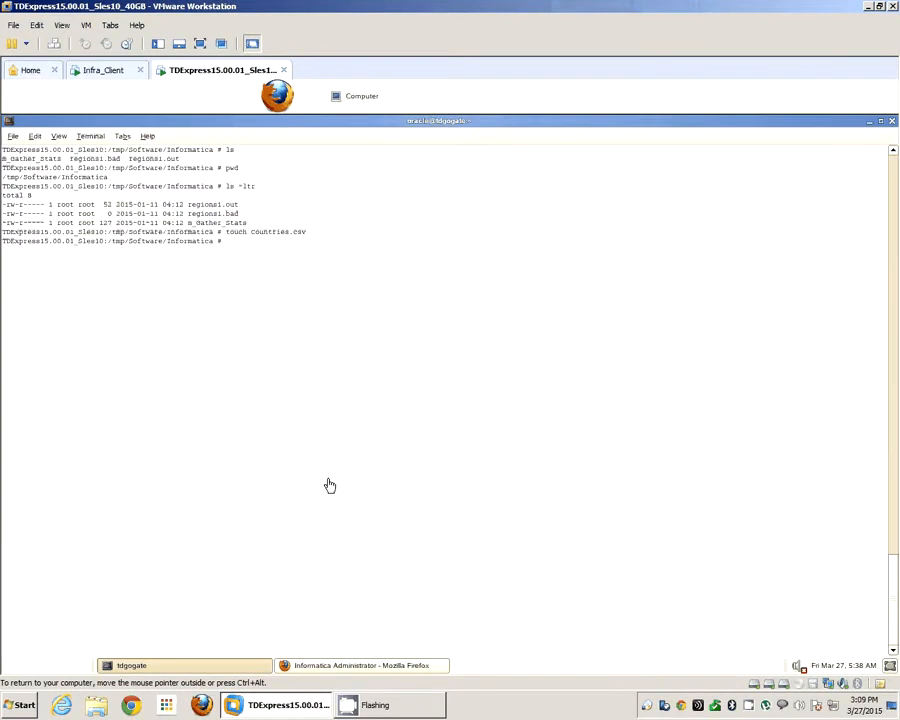
{"action": "type", "text": "ls -ltr"}
{"action": "key", "text": "Return"}
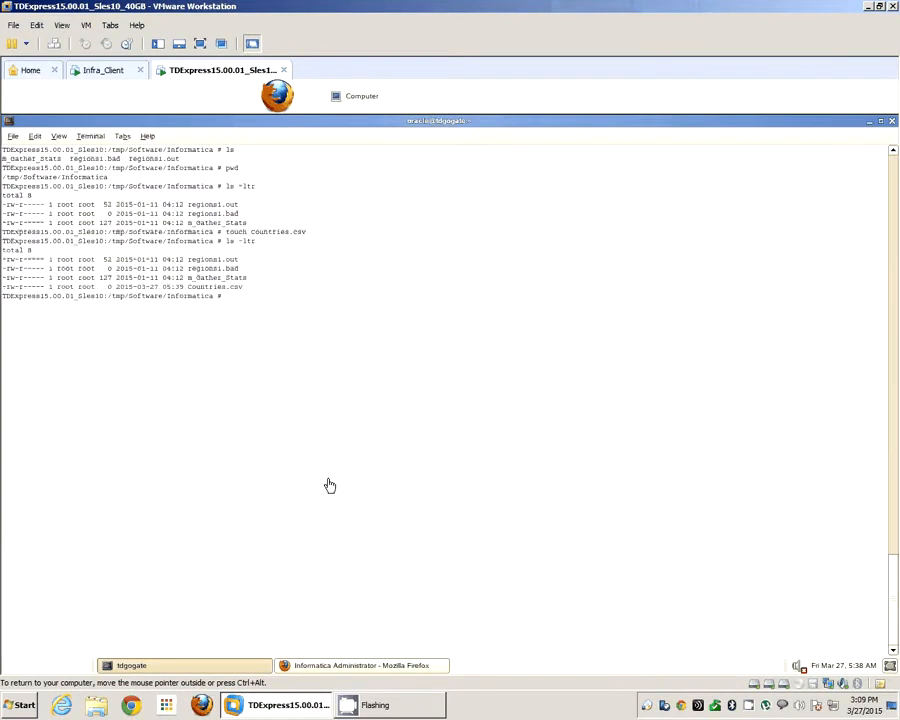
{"action": "type", "text": "rm Countries.csv"}
{"action": "key", "text": "Return"}
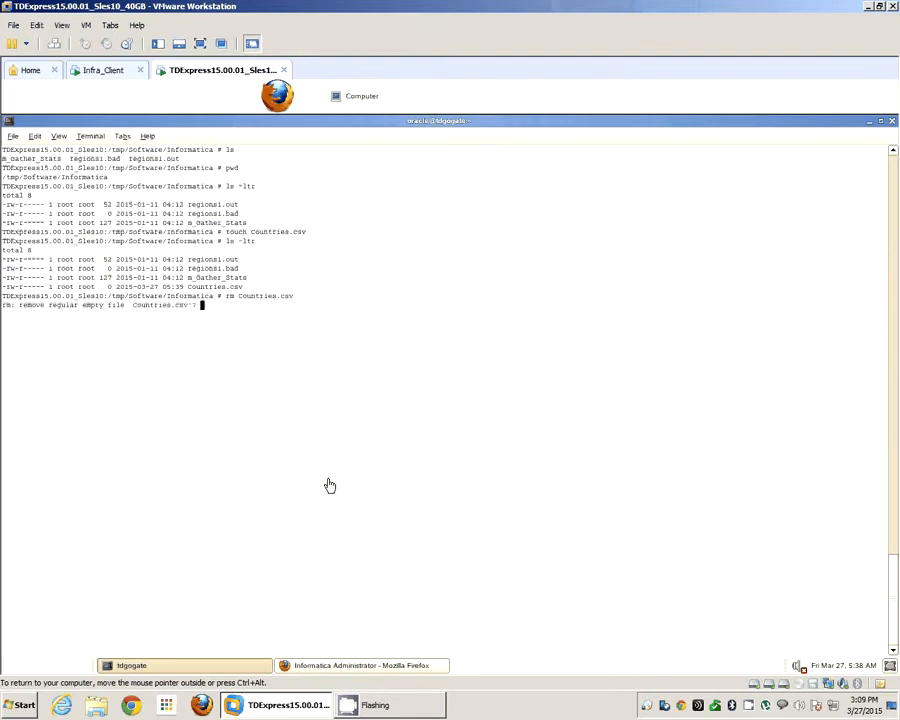
{"action": "type", "text": "yes"}
{"action": "key", "text": "Return"}
{"action": "type", "text": "ls -ltr"}
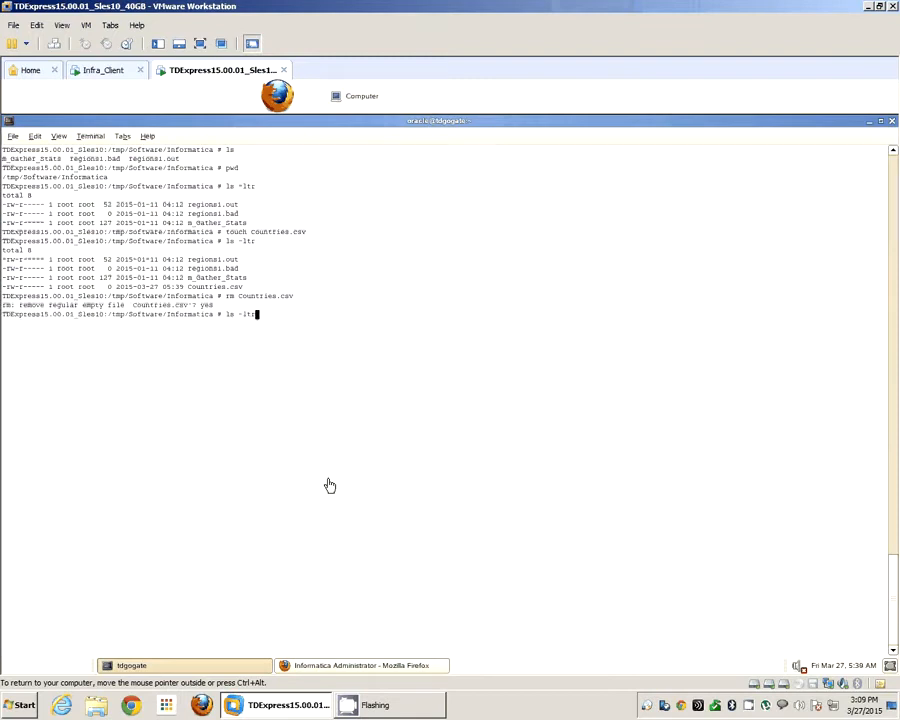
{"action": "key", "text": "Return"}
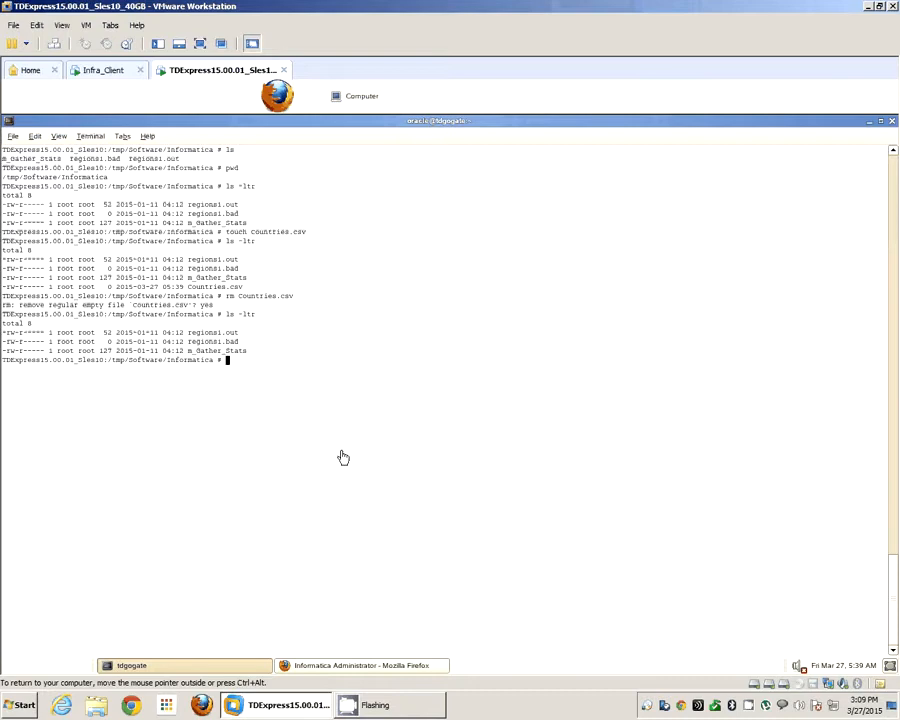
Return to the Infra_Client virtual machine and restart the wf_m_EventWait_Validation workflow from Workflow Monitor
{"action": "left_click", "coordinate": [103, 71]}
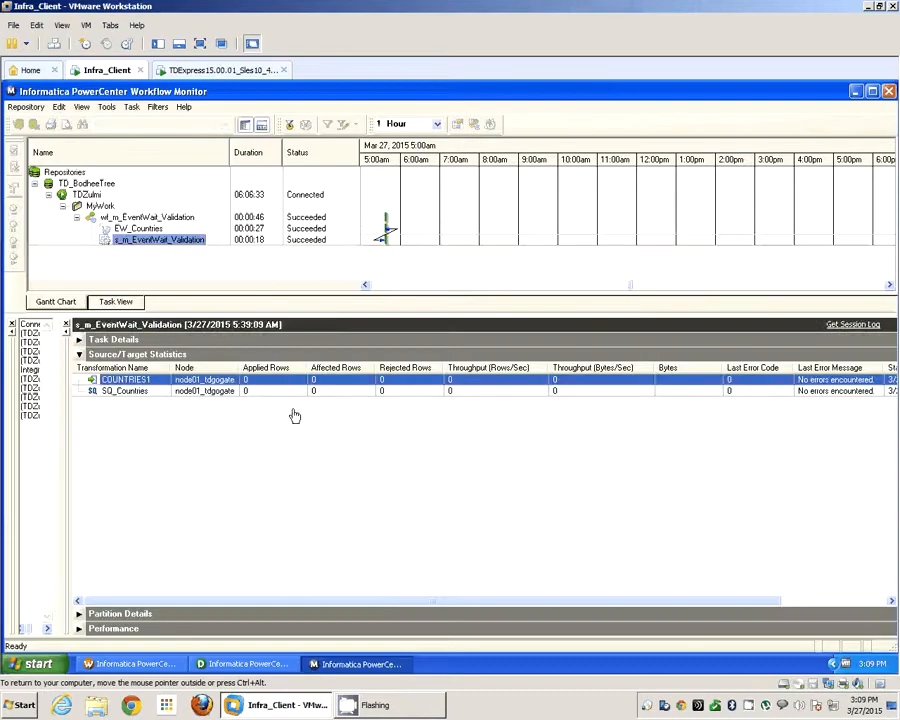
{"action": "left_click", "coordinate": [146, 218]}
{"action": "right_click", "coordinate": [146, 218]}
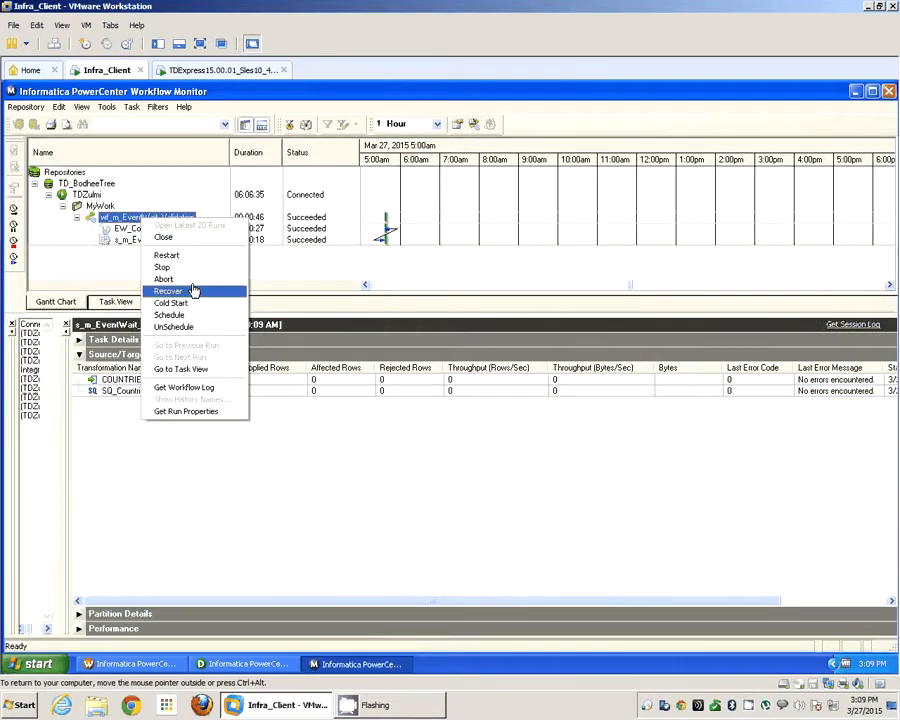
{"action": "left_click", "coordinate": [192, 257]}
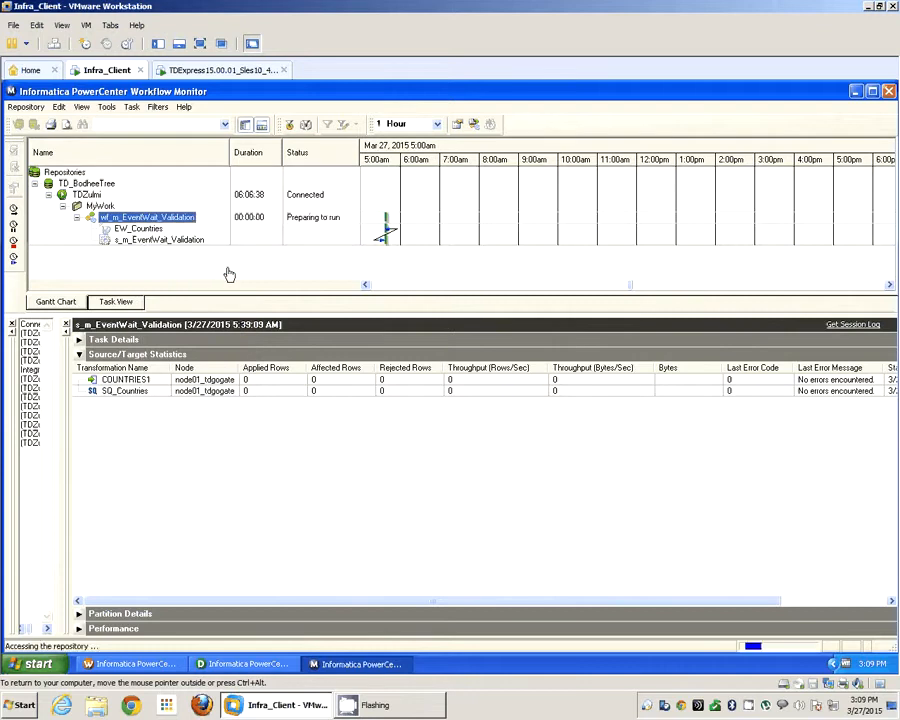
Examine the wf_m_EventWait_Validation workflow log for the EW_Countries file watch events, and close the log
{"action": "left_click", "coordinate": [143, 230]}
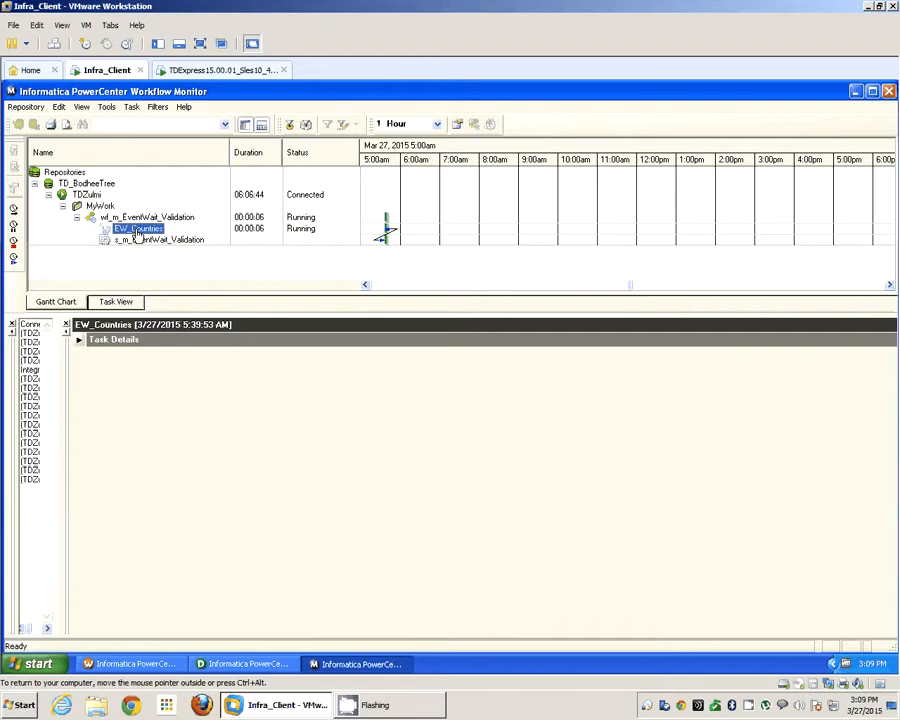
{"action": "right_click", "coordinate": [146, 217]}
{"action": "left_click", "coordinate": [194, 386]}
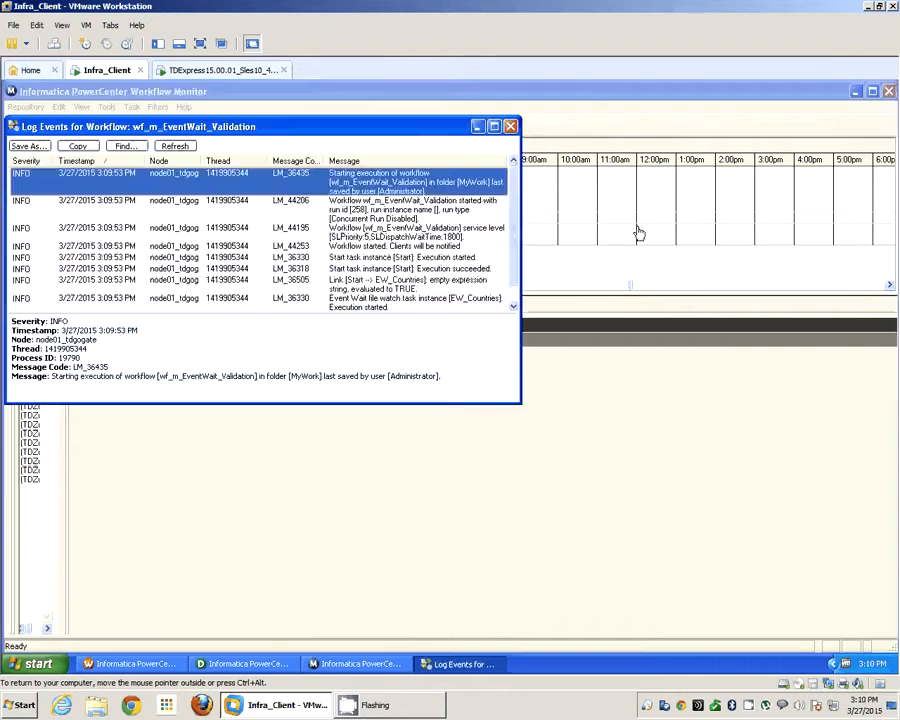
{"action": "scroll", "coordinate": [435, 300], "scroll_direction": "down", "scroll_amount": 1}
{"action": "left_click", "coordinate": [434, 298]}
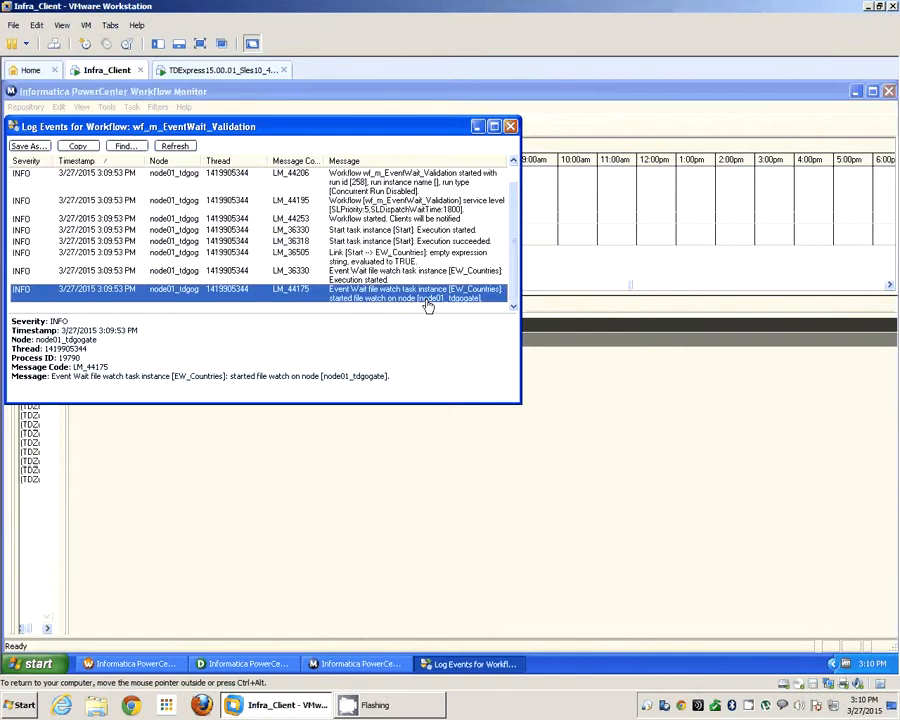
{"action": "left_click", "coordinate": [412, 278]}
{"action": "left_click", "coordinate": [412, 293]}
{"action": "left_click", "coordinate": [369, 280]}
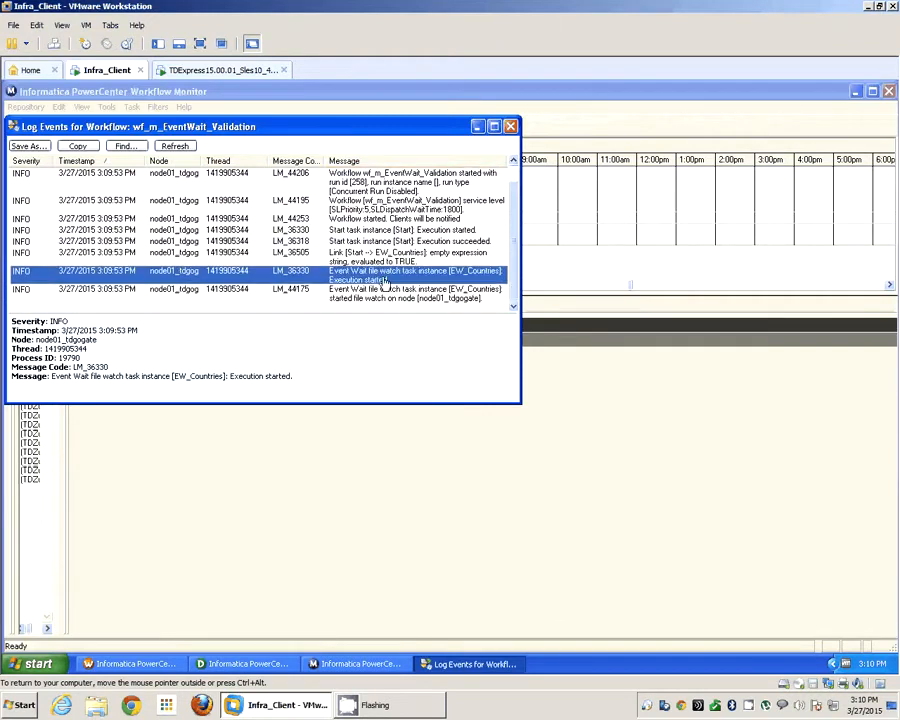
{"action": "left_click", "coordinate": [403, 302]}
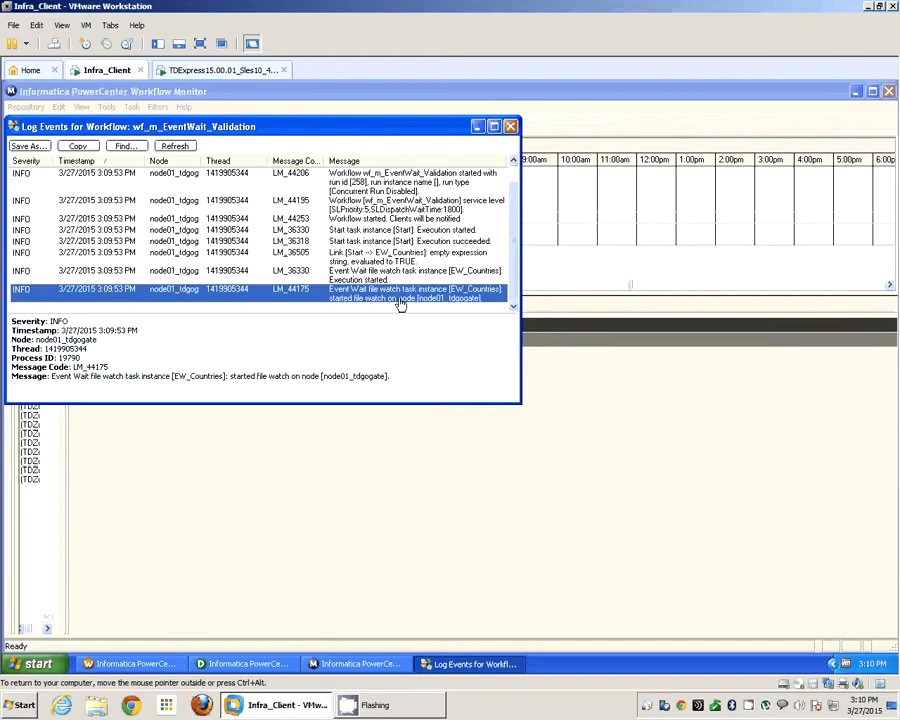
{"action": "left_click", "coordinate": [510, 127]}
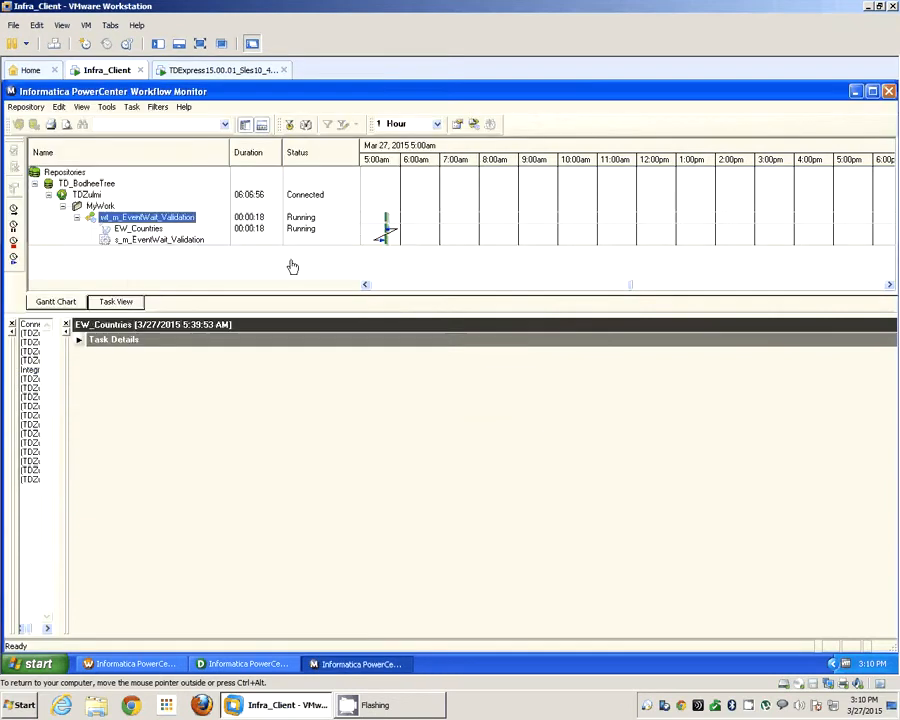
Check the run properties of the EW_Countries task in the current workflow run
{"action": "right_click", "coordinate": [128, 231]}
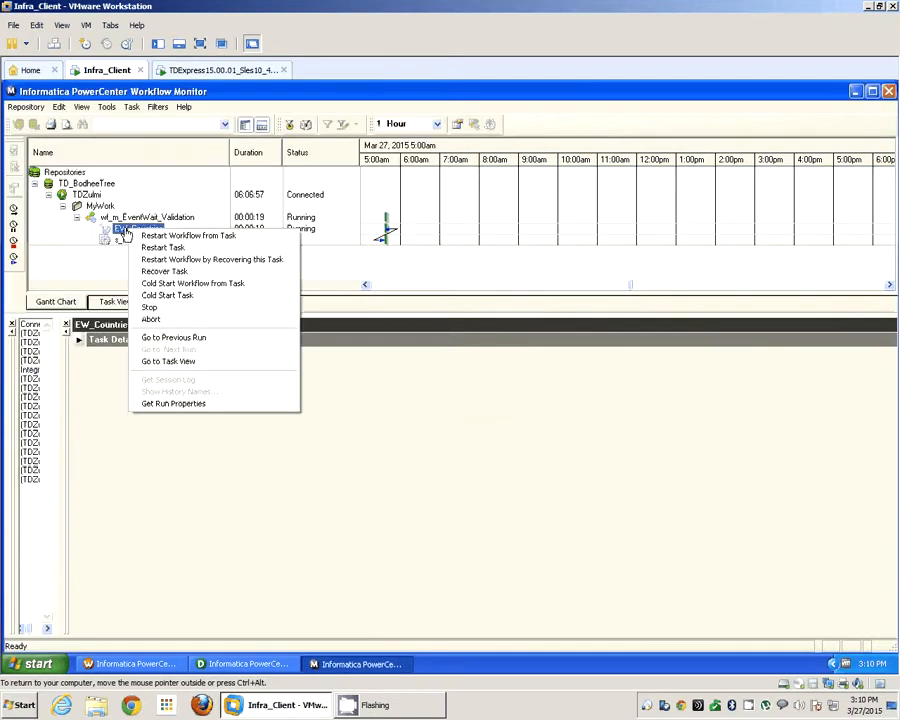
{"action": "left_click", "coordinate": [125, 231]}
{"action": "right_click", "coordinate": [125, 231]}
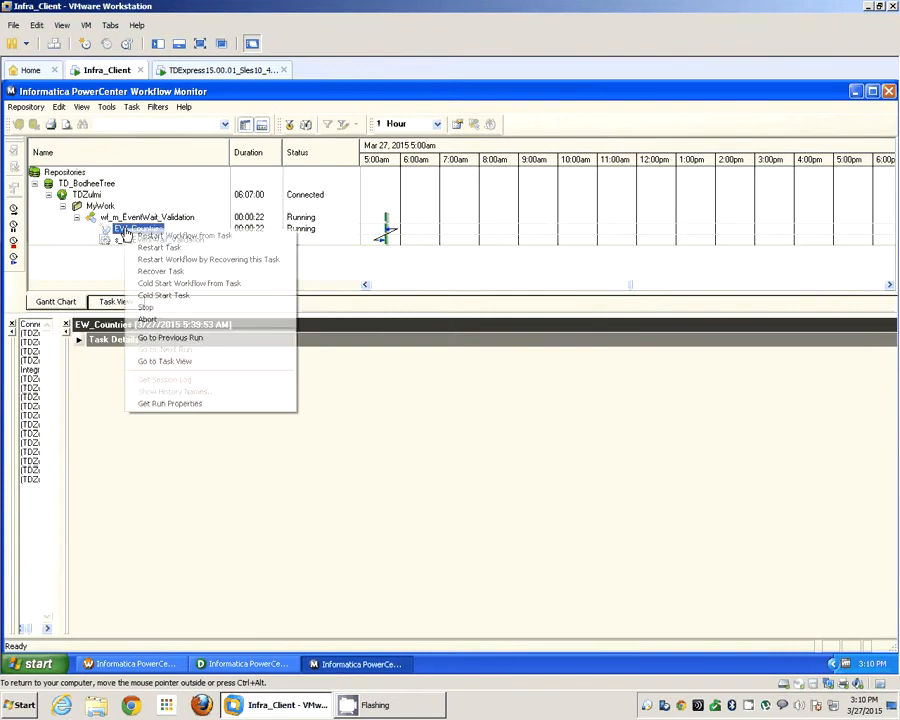
{"action": "left_click", "coordinate": [161, 404]}
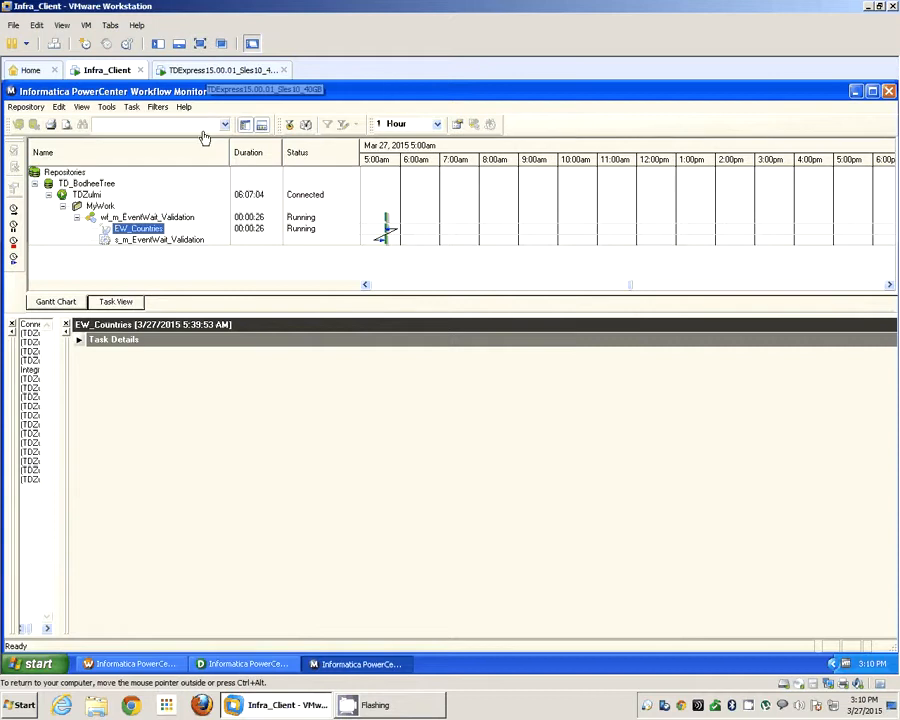
In the TDExpress terminal, list the Informatica directory and recreate an empty Countries.csv with touch
{"action": "left_click", "coordinate": [198, 72]}
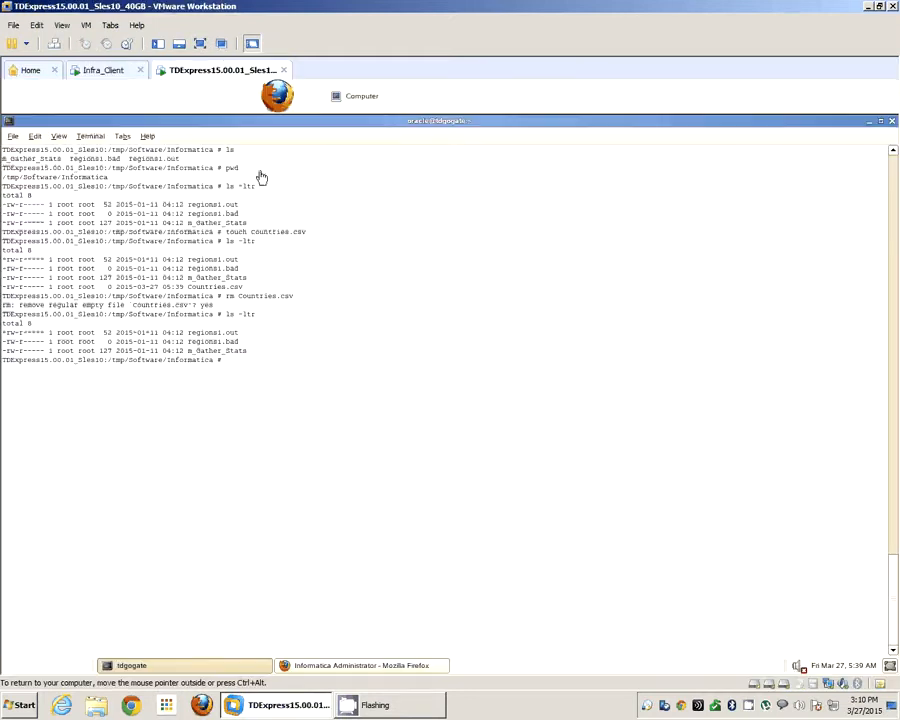
{"action": "left_click", "coordinate": [346, 474]}
{"action": "type", "text": "ls -ltr"}
{"action": "key", "text": "Return"}
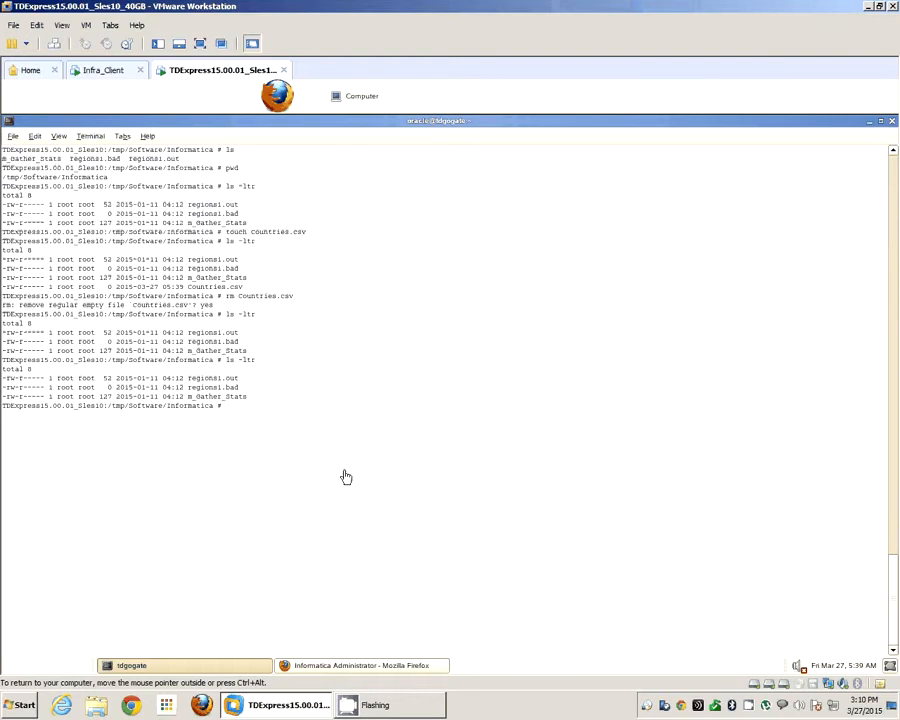
{"action": "key", "text": "Up"}
{"action": "key", "text": "Up"}
{"action": "key", "text": "Down"}
{"action": "key", "text": "Up"}
{"action": "key", "text": "Up"}
{"action": "key", "text": "Up"}
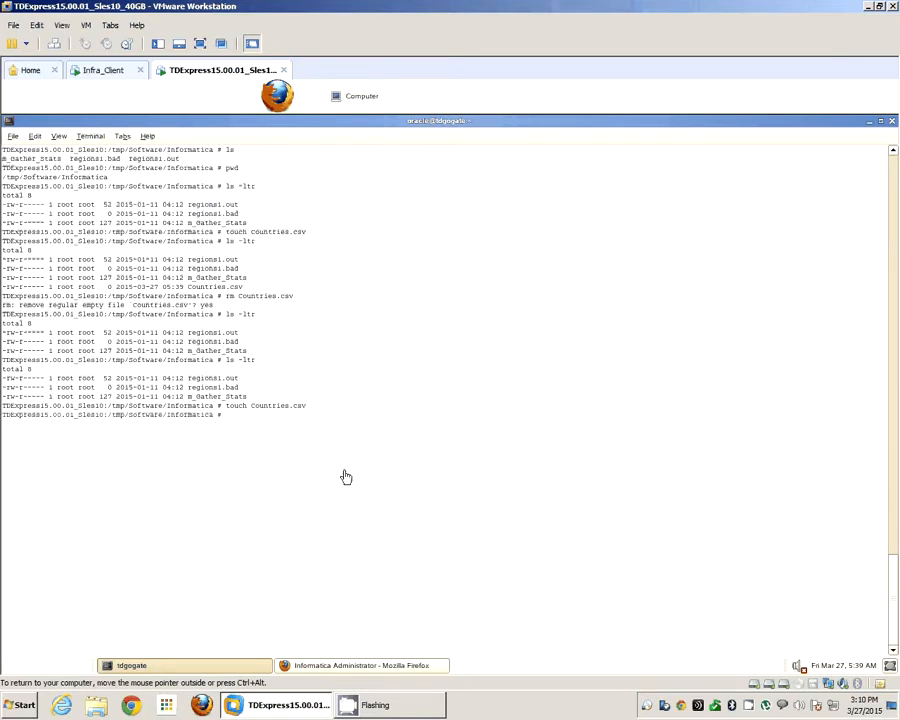
Return to the Infra_Client virtual machine and check the s_m_EventWait_Validation session's statistics for the restarted run
{"action": "left_click", "coordinate": [104, 71]}
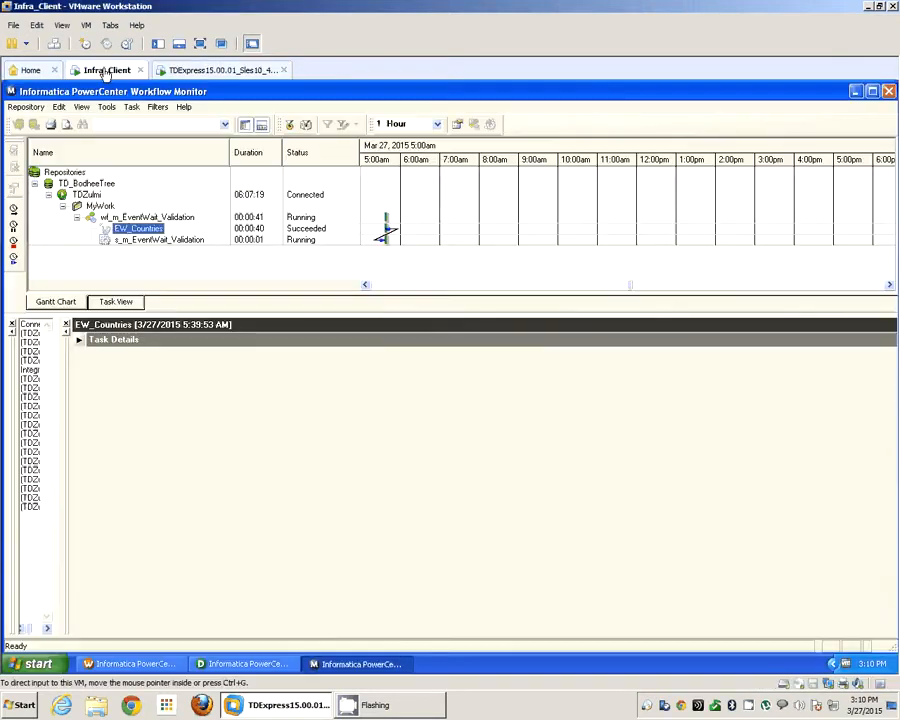
{"action": "left_click", "coordinate": [150, 244]}
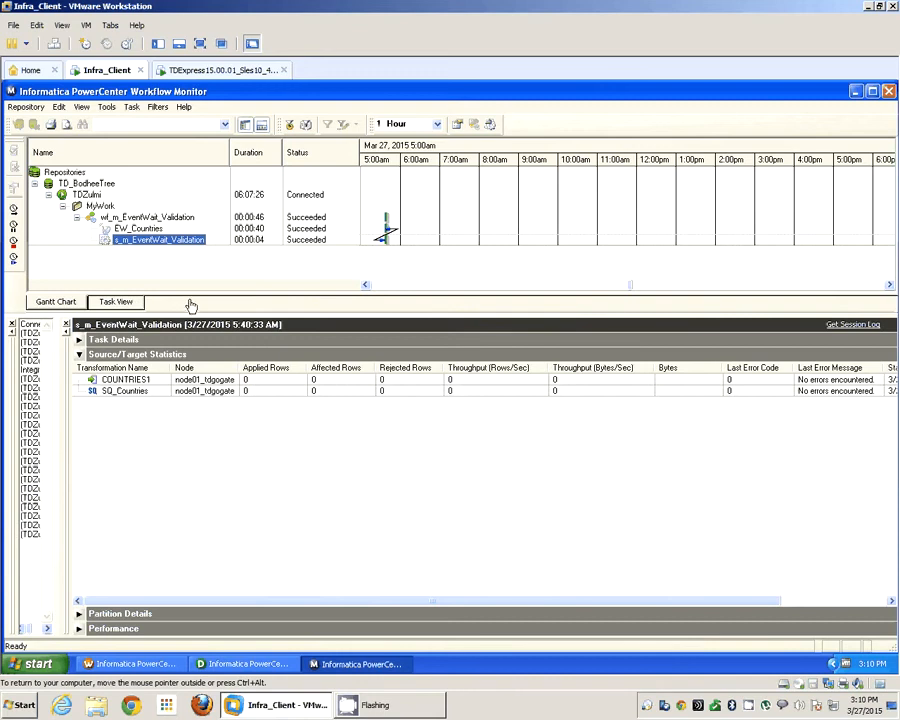
Switch to Workflow Manager and move the EW_Countries task up in line with the Start and session tasks
{"action": "left_click", "coordinate": [140, 664]}
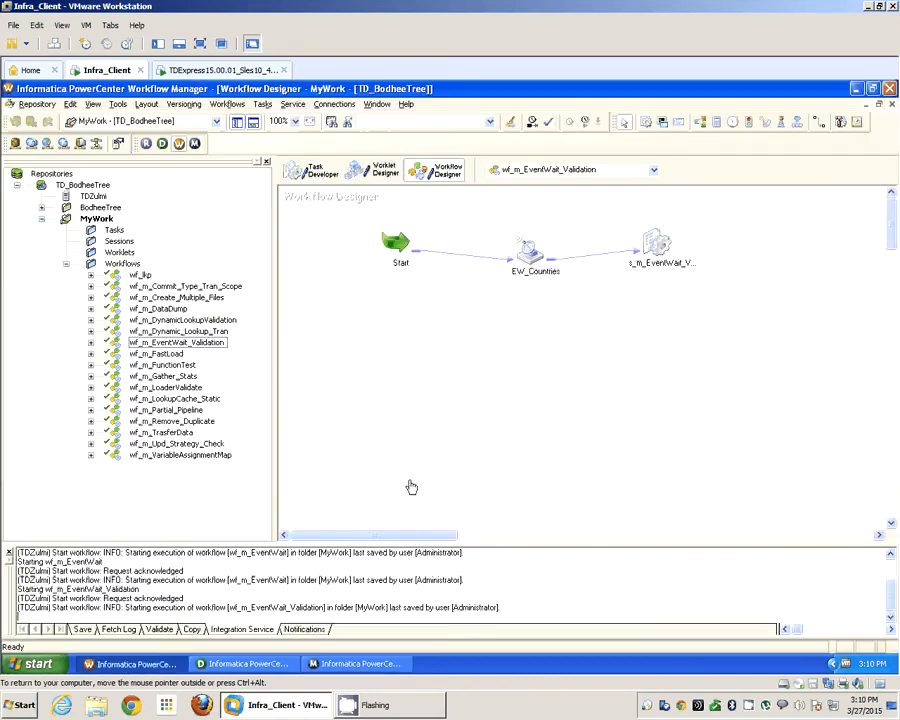
{"action": "left_click", "coordinate": [528, 246]}
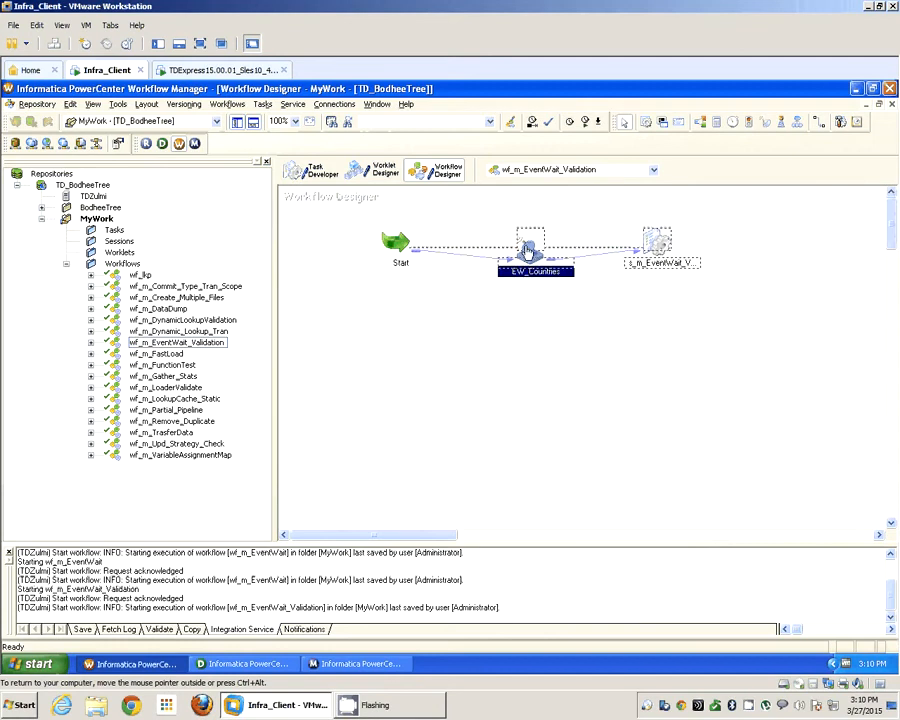
{"action": "left_click", "coordinate": [588, 304]}
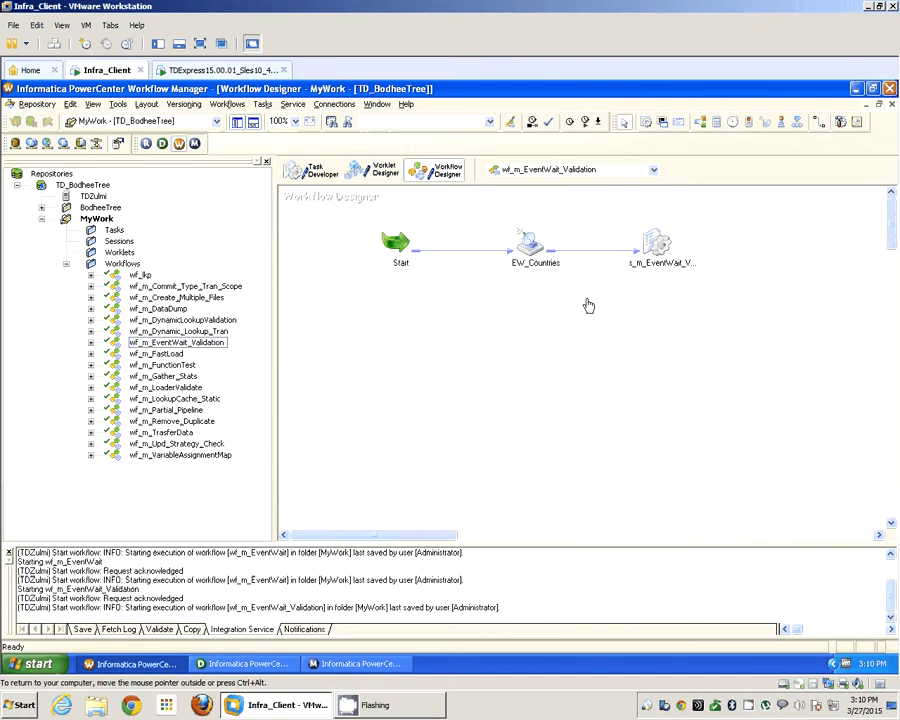